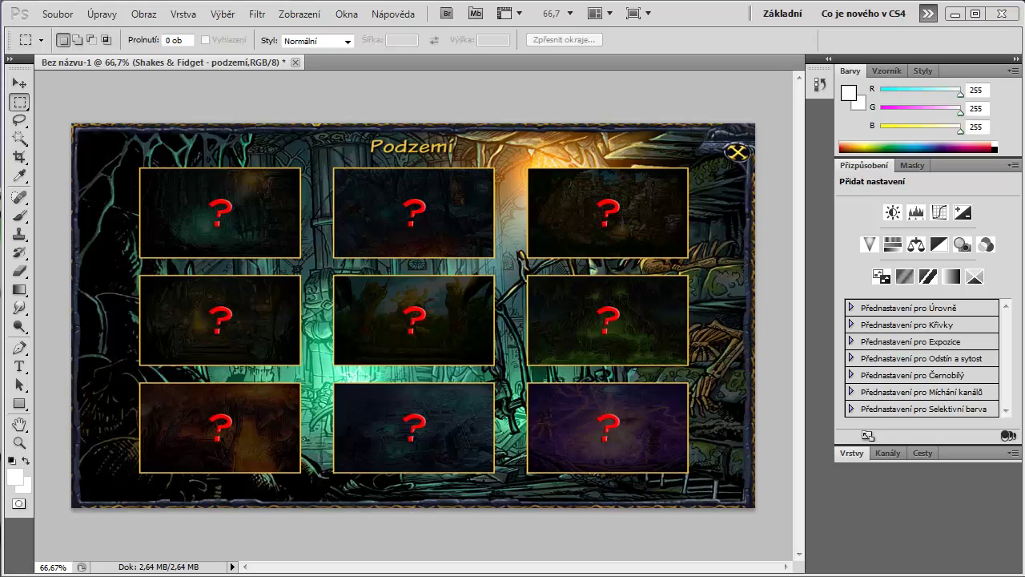
Commit the placed Sumpfkrieger image and collapse the history and side panels to icons.
key(Return)
click(830, 61)
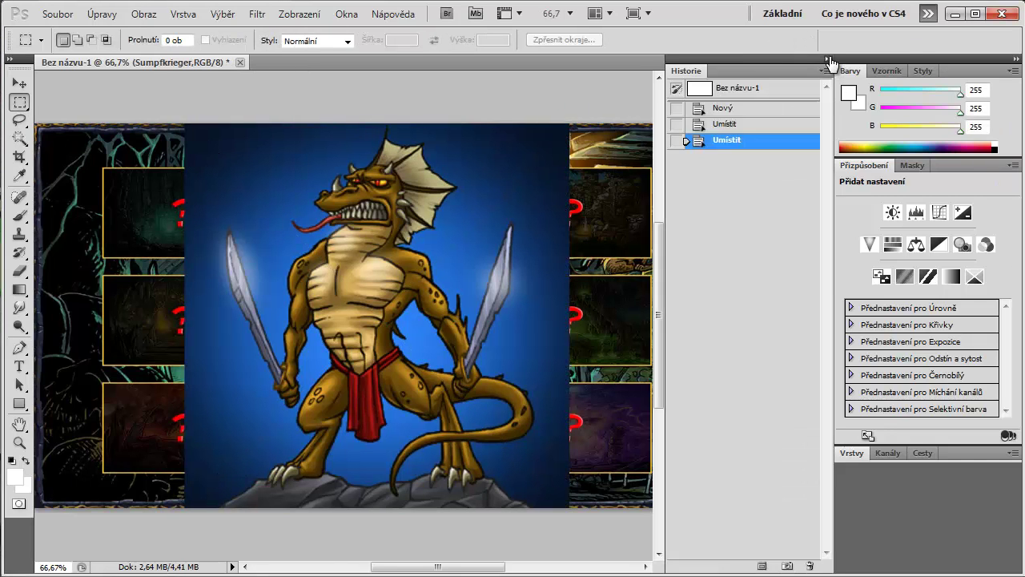
click(830, 60)
click(830, 60)
click(830, 60)
click(1017, 60)
Open the layer list and make it taller.
click(975, 229)
drag(871, 223, 917, 256)
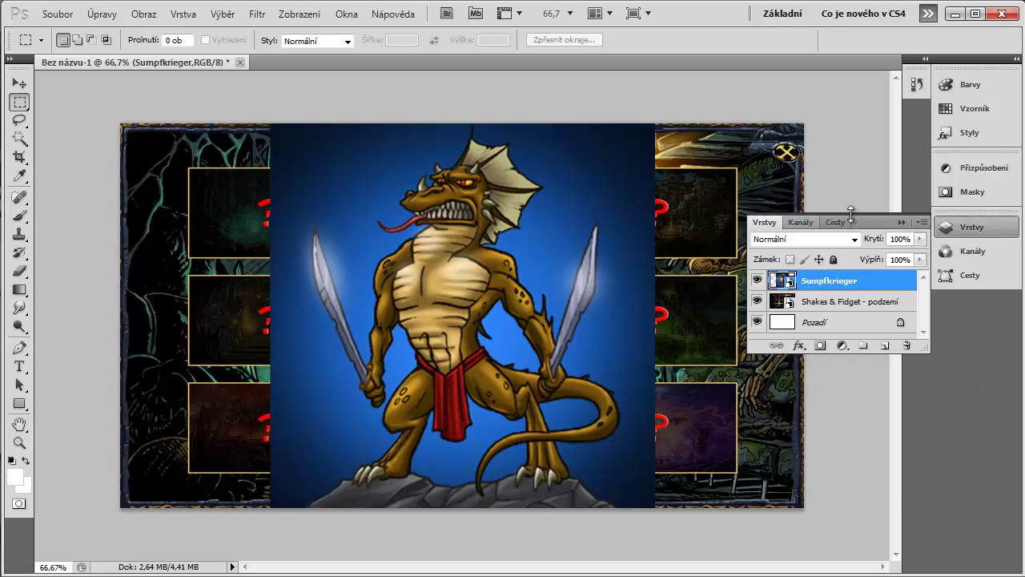
drag(851, 215, 957, 278)
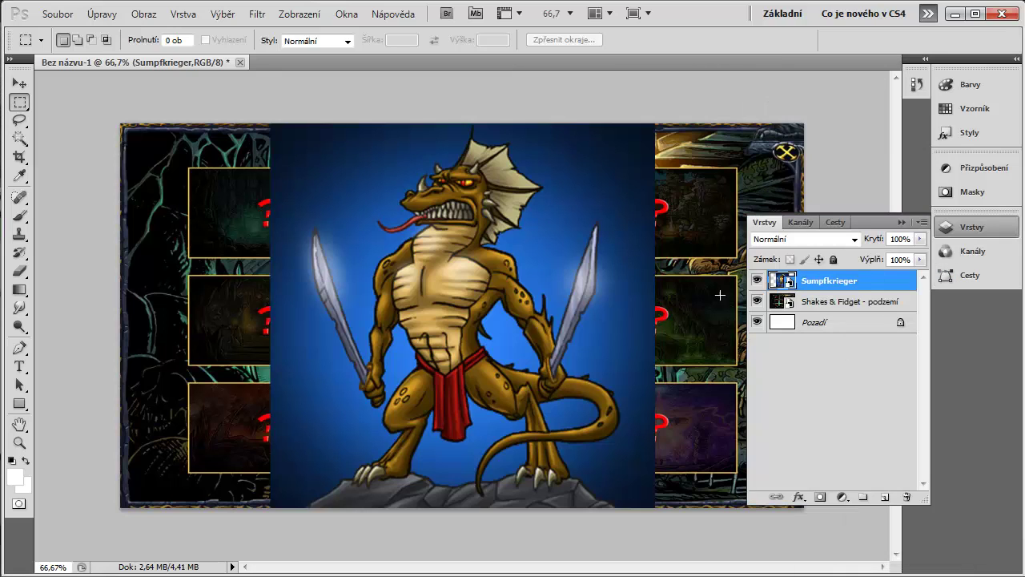
Rasterize the Sumpfkrieger layer and select the blue background around the lizard warrior with the Magic Wand.
click(20, 140)
click(19, 272)
click(432, 249)
click(473, 242)
click(20, 139)
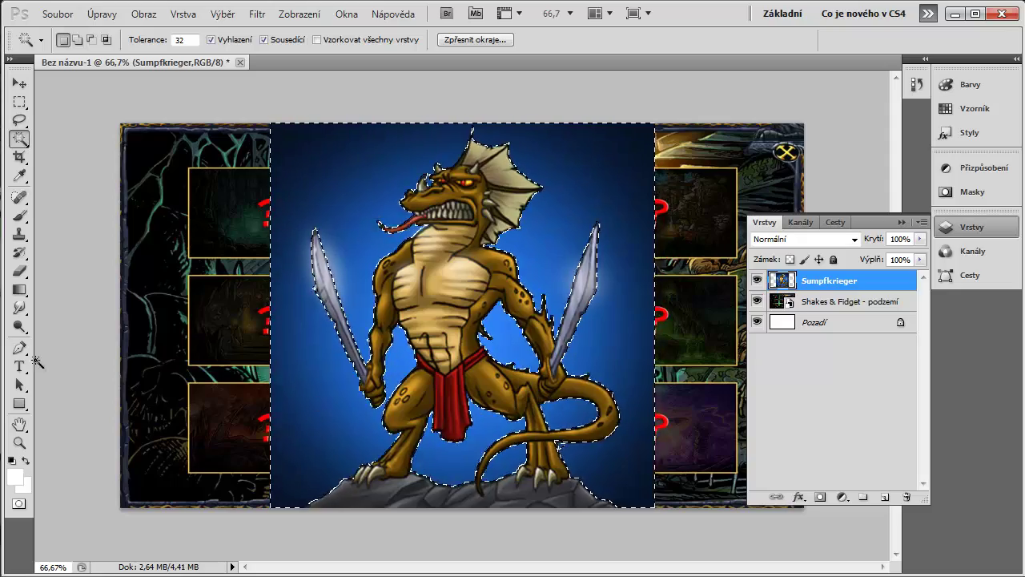
Erase the selected blue background around the lizard warrior with a 93 px eraser and clear the selection.
click(20, 273)
click(84, 41)
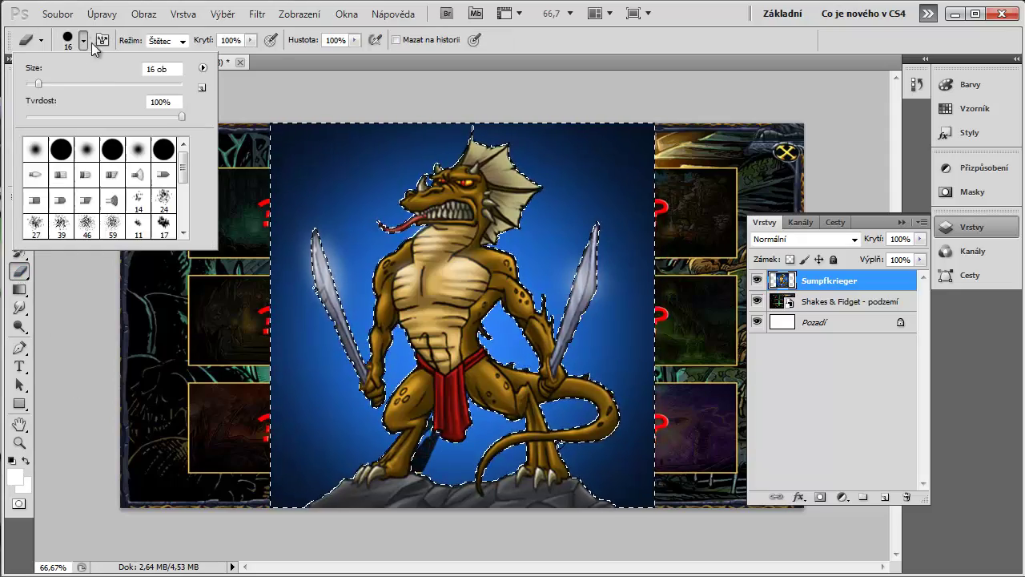
mouse_move(292, 189)
mouse_down()
mouse_move(275, 98)
mouse_move(573, 184)
mouse_move(309, 224)
mouse_up()
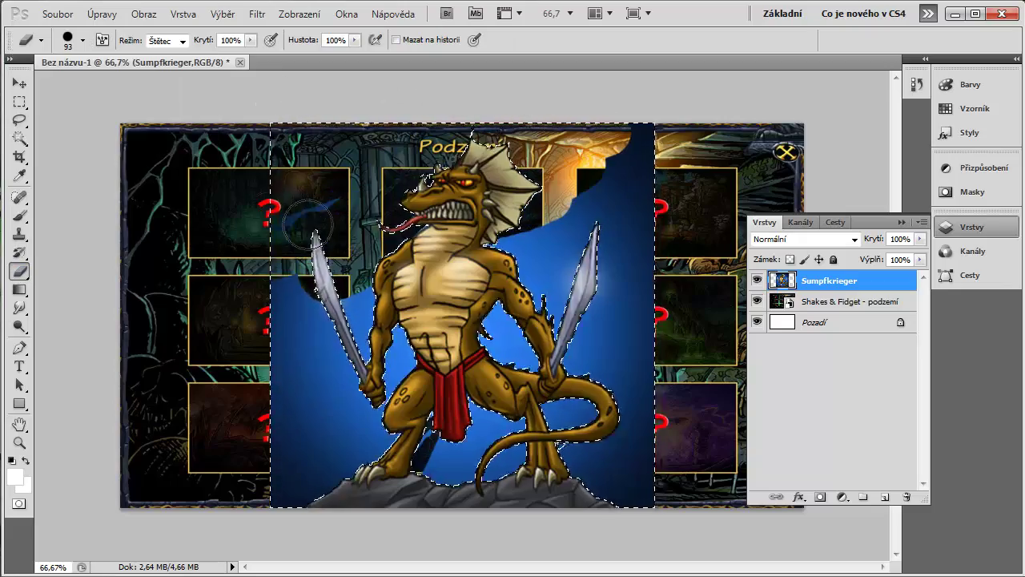
drag(408, 455, 295, 451)
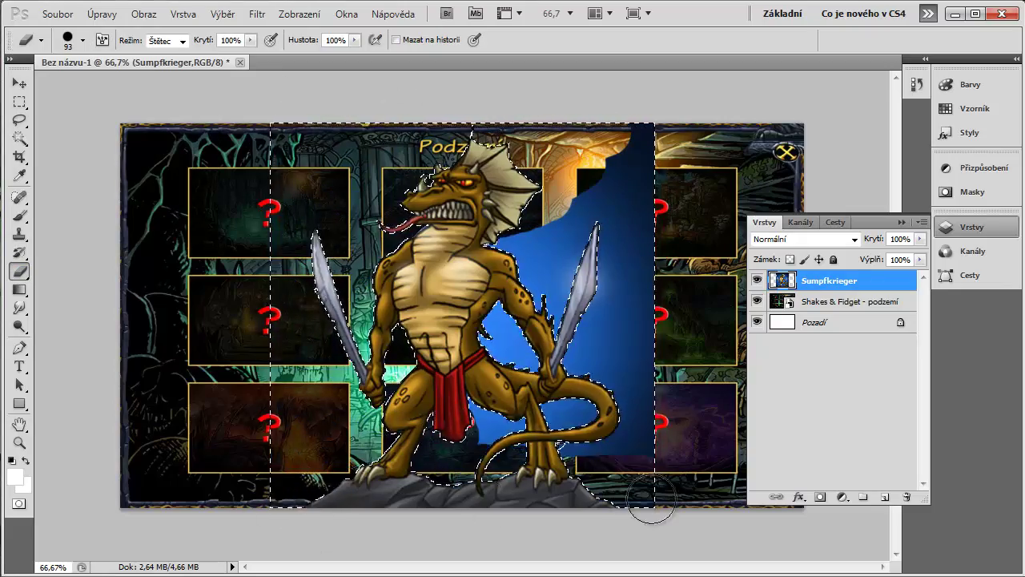
mouse_move(651, 501)
mouse_down()
mouse_move(357, 398)
mouse_move(398, 314)
mouse_move(492, 240)
mouse_move(421, 358)
mouse_move(527, 249)
mouse_move(489, 240)
mouse_move(610, 206)
mouse_up()
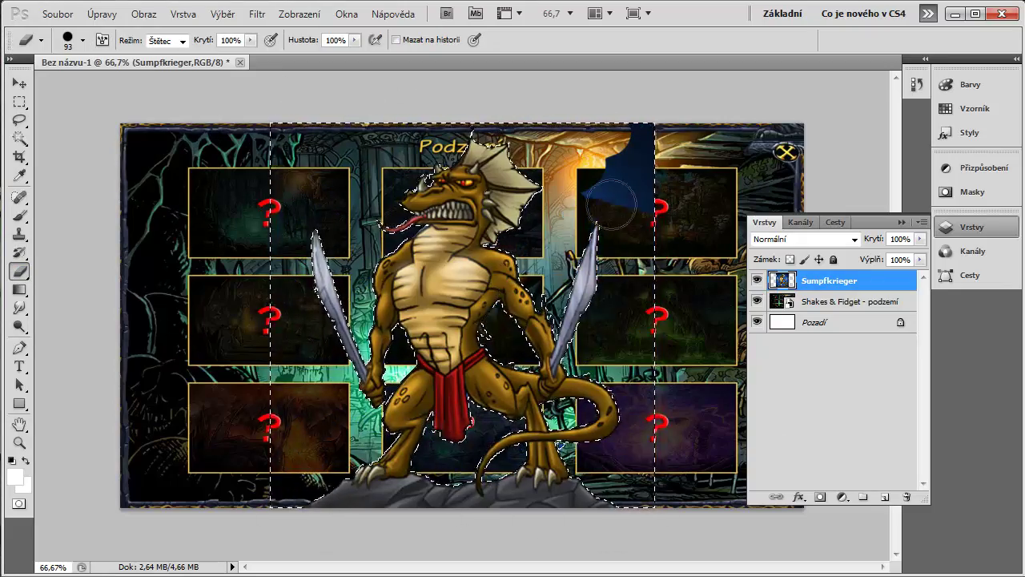
key(w)
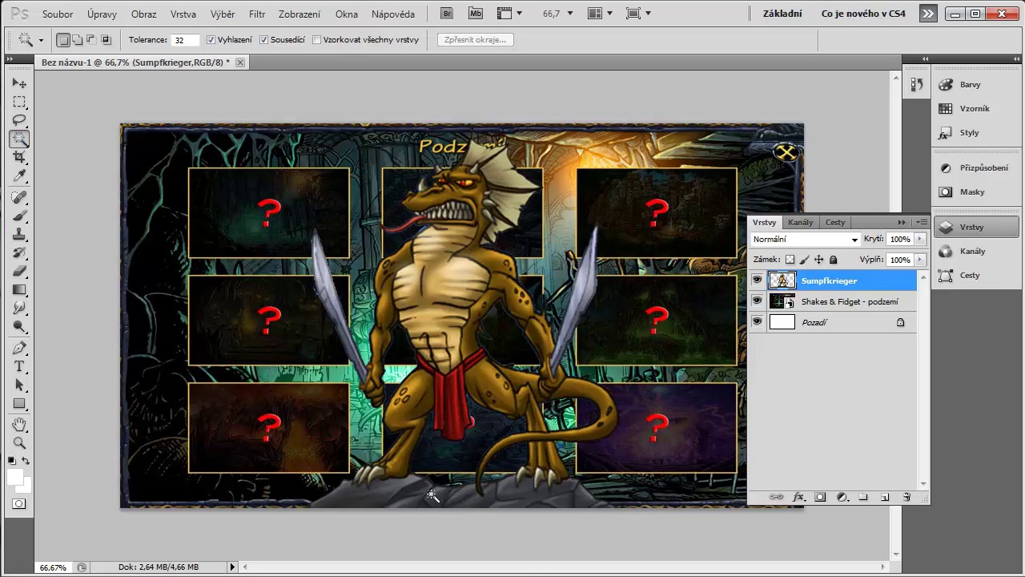
Try to select the rocks under the lizard warrior's feet with the Quick Selection tool.
drag(19, 139, 80, 138)
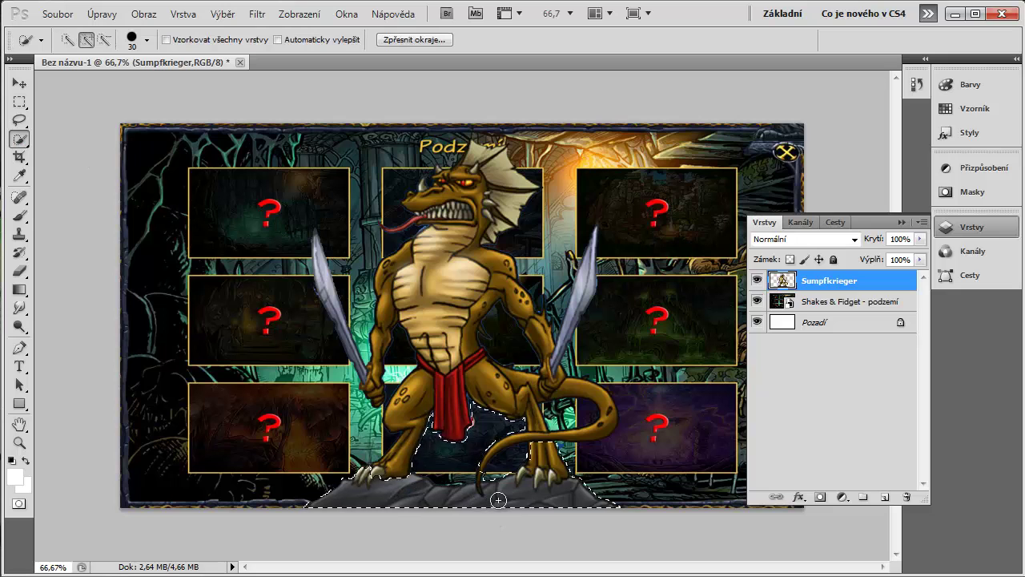
right_click(19, 139)
click(72, 153)
click(457, 494)
Scale the lizard warrior down to about 49% and move it to the lower-right part of the picture.
drag(458, 494, 377, 476)
click(102, 14)
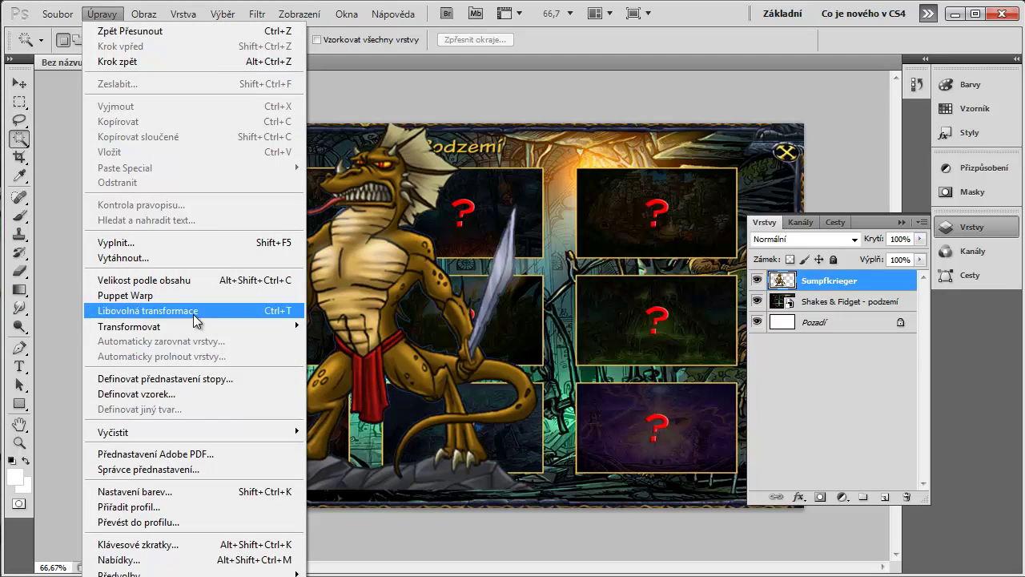
mouse_move(197, 325)
click(344, 343)
drag(222, 107, 395, 317)
drag(460, 401, 534, 419)
click(903, 223)
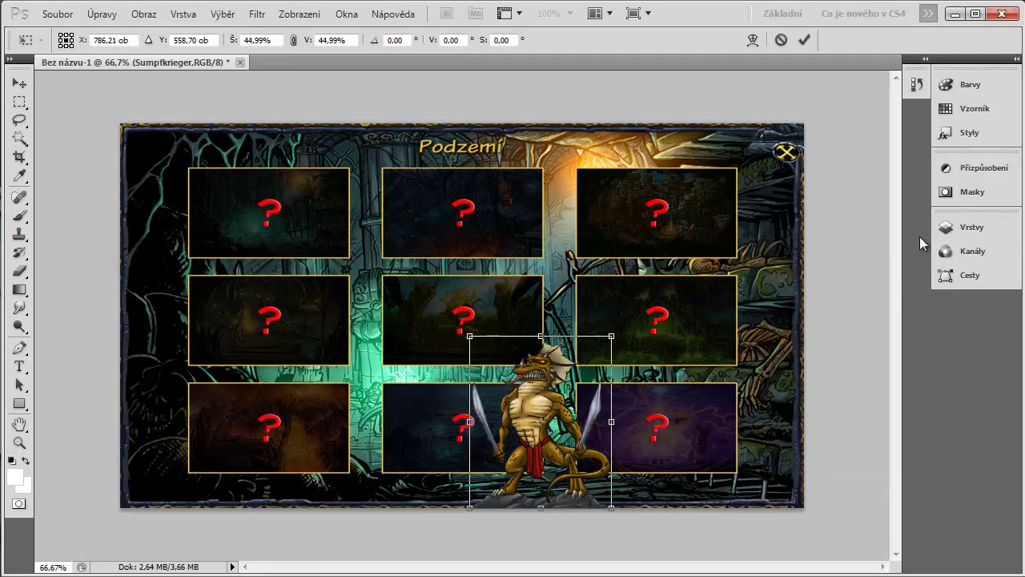
drag(633, 453, 774, 449)
drag(663, 335, 649, 320)
Rotate the lizard warrior by about -31°, tuck it into the picture's lower-right corner and commit the transform.
click(102, 14)
mouse_move(233, 327)
click(345, 358)
drag(587, 262, 528, 356)
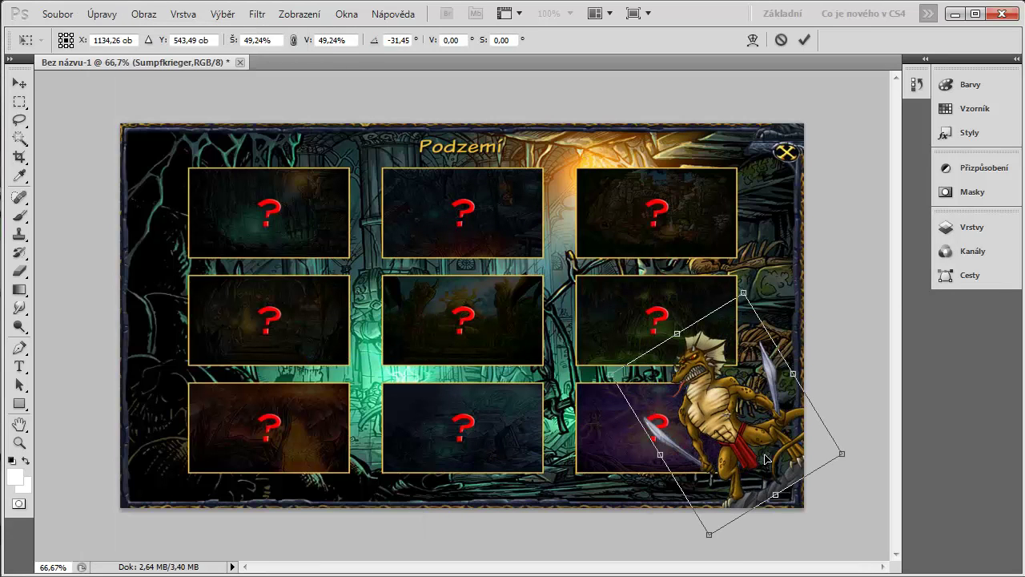
drag(751, 446, 766, 466)
key(Return)
Commit the placed seeraeuberhauptmann image and select the blue background areas around the shark pirate with the Magic Wand.
key(Escape)
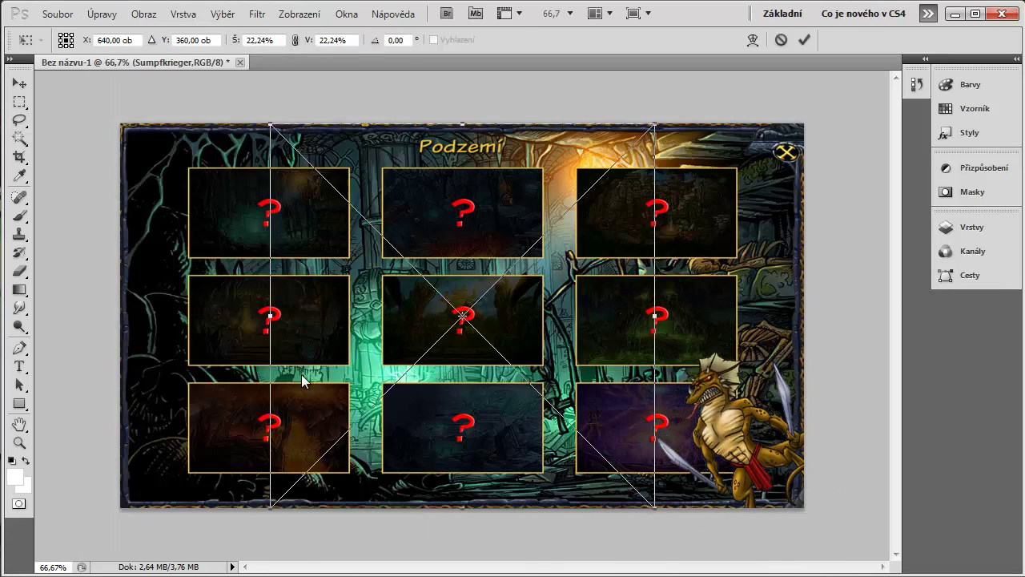
key(Return)
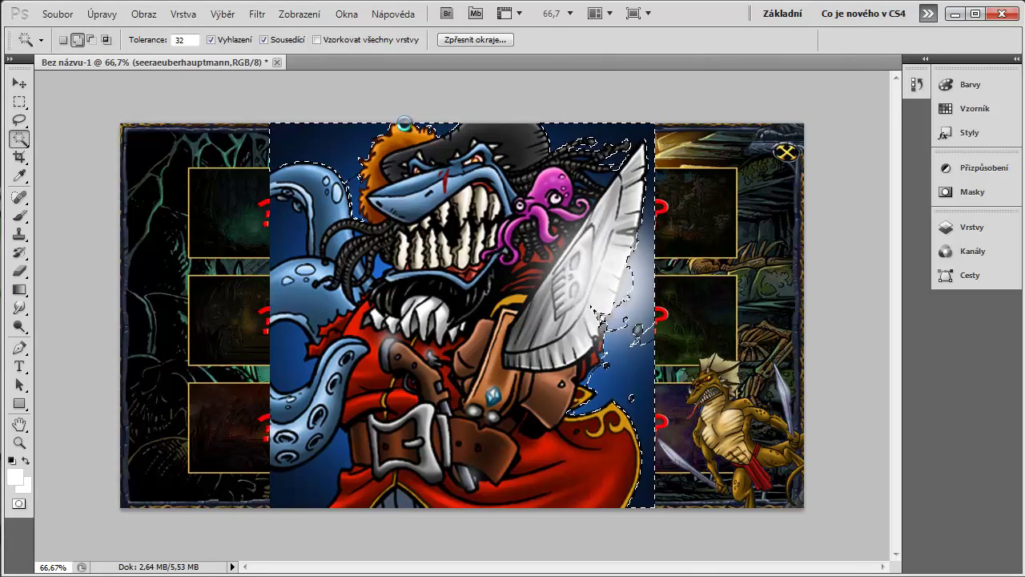
click(294, 354)
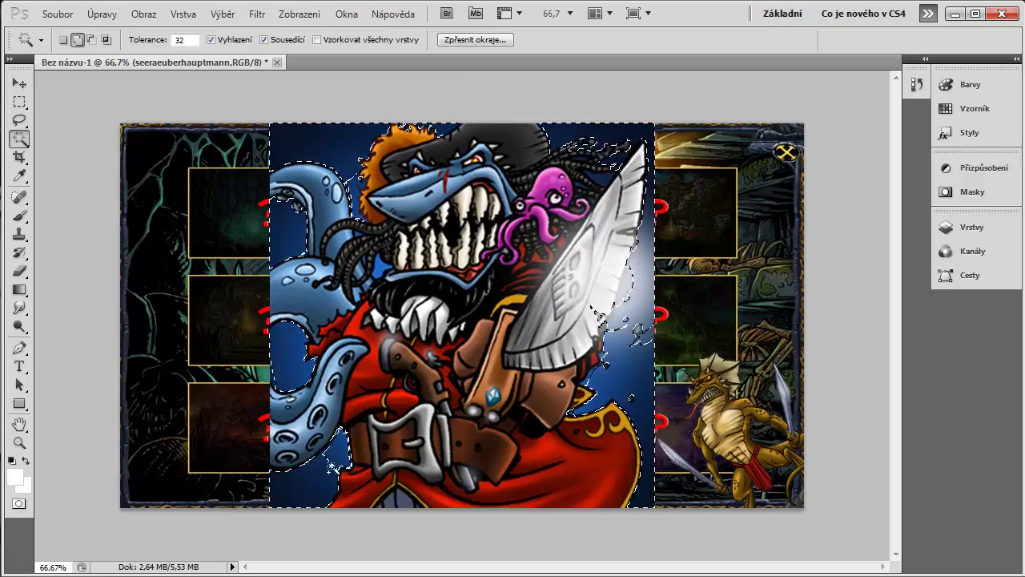
Erase the selected background around the shark pirate with the 93 px eraser, including leftover bits beside the blade.
key(e)
mouse_move(287, 476)
mouse_down()
mouse_move(263, 439)
mouse_move(329, 358)
mouse_move(314, 304)
mouse_move(277, 362)
mouse_move(272, 109)
mouse_move(354, 394)
mouse_move(345, 149)
mouse_up()
click(19, 138)
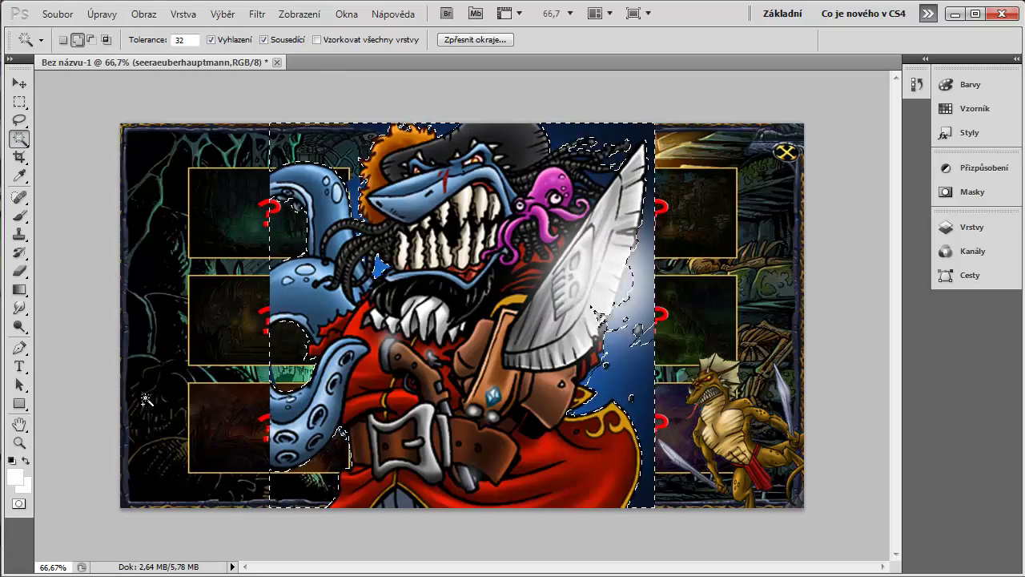
key(e)
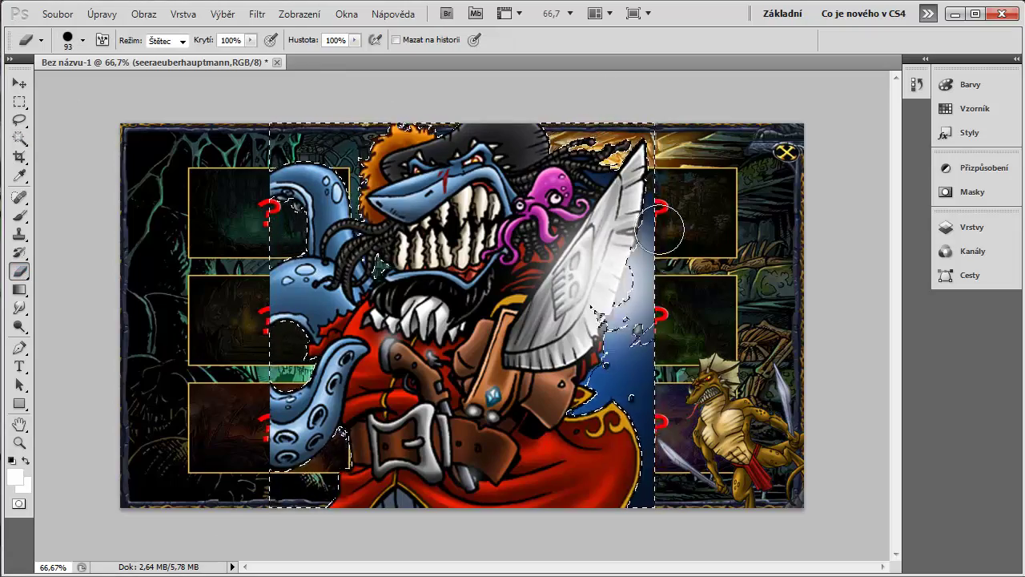
key(w)
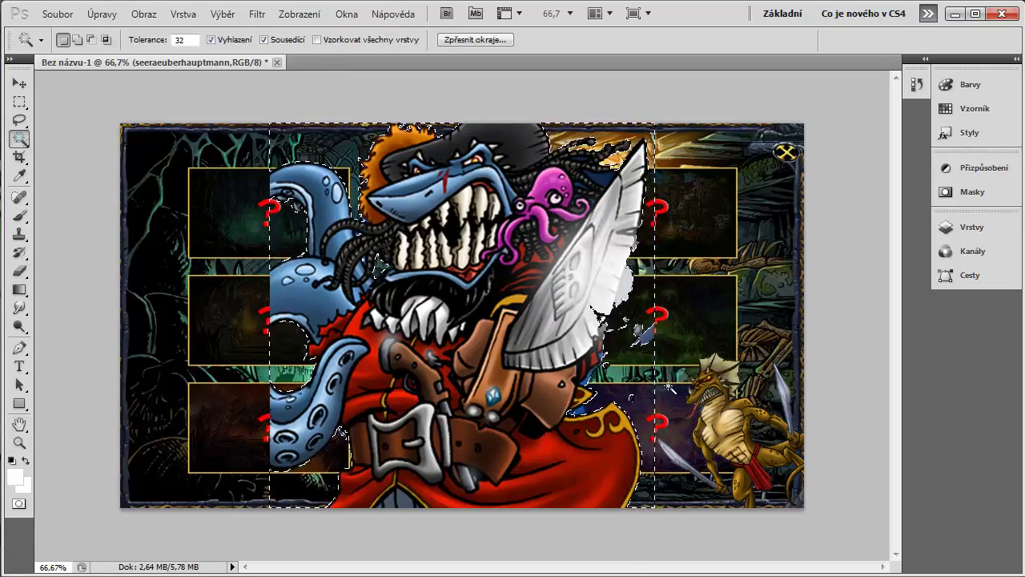
click(20, 273)
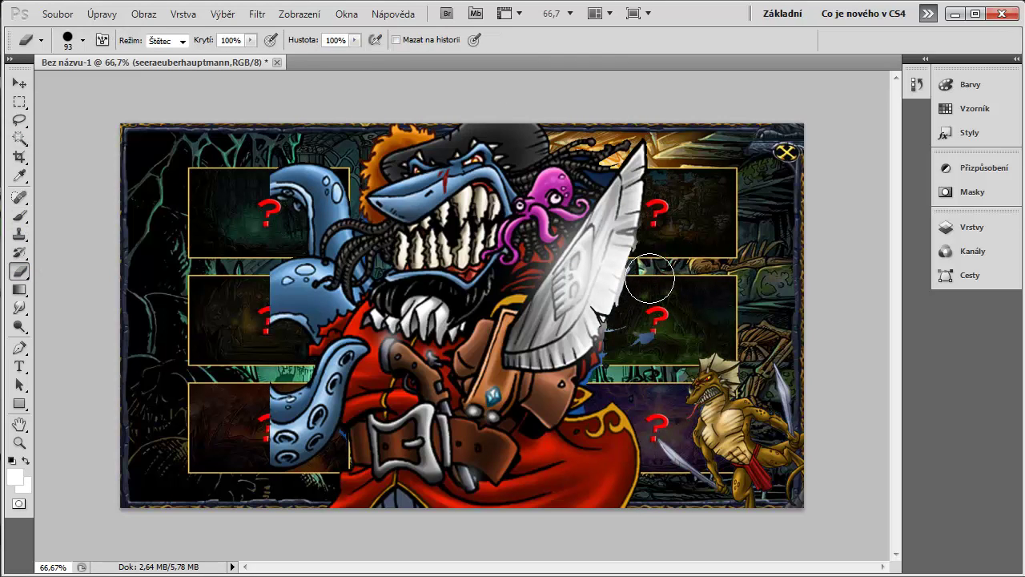
Select the leftover blue patches between the shark pirate's dreadlocks, erase them and clear the selection.
key(w)
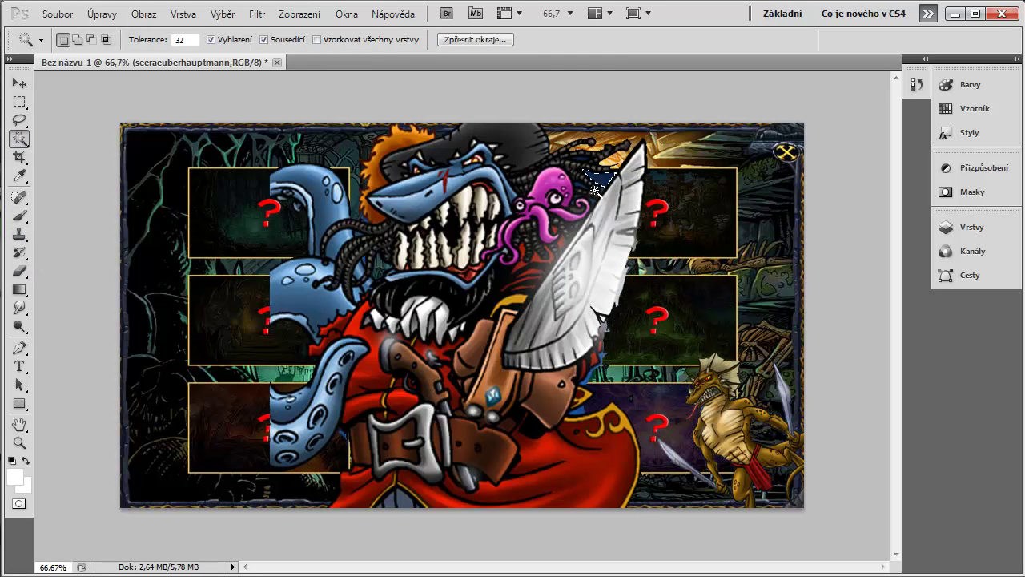
shift+click(582, 202)
key(ctrl+z)
shift+click(592, 200)
shift+click(585, 210)
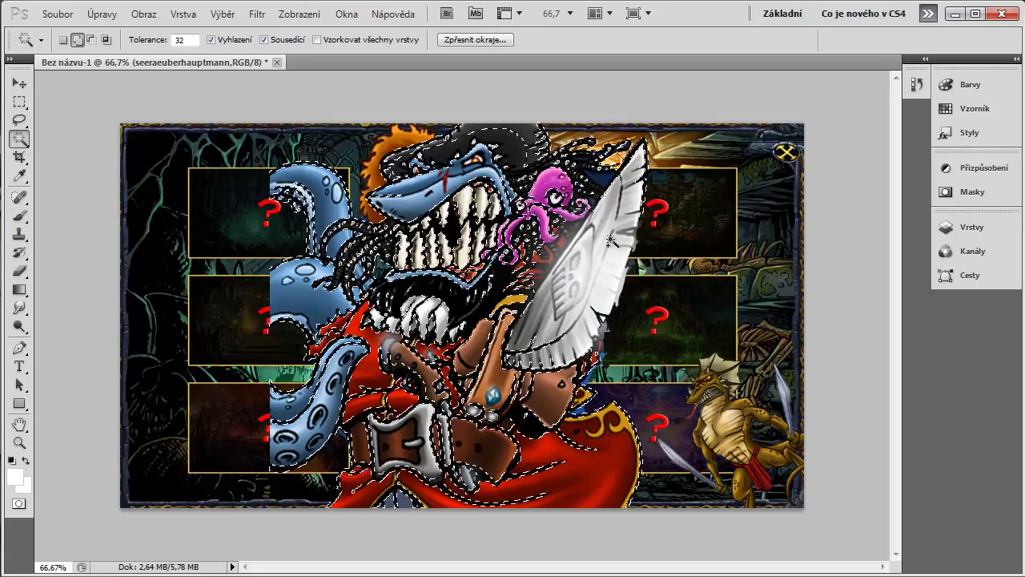
key(ctrl+z)
key(e)
click(20, 139)
key(ctrl+d)
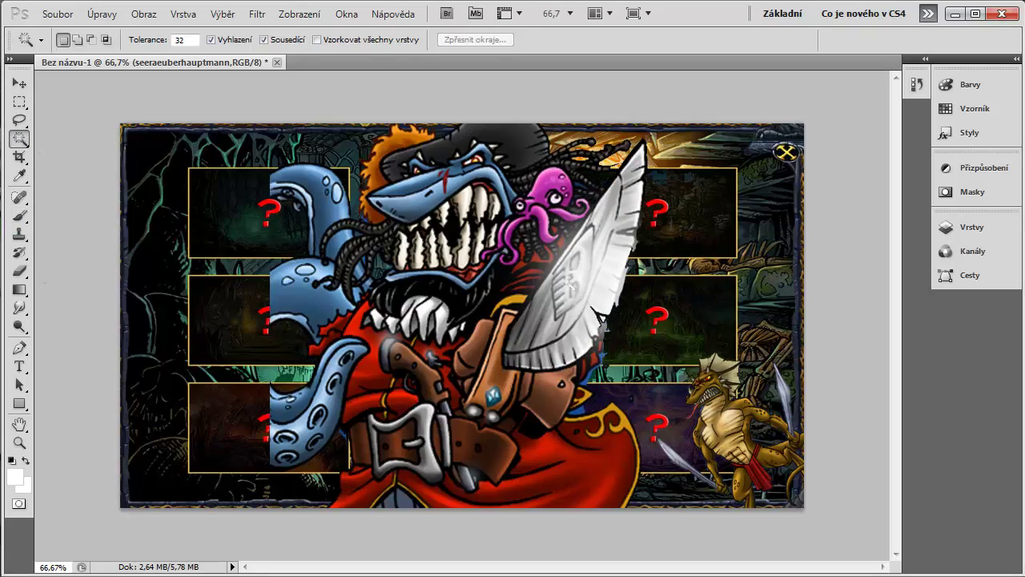
Scale down the shark pirate proportionally, place it in the picture's lower-left corner and commit the transform.
drag(567, 279, 411, 286)
click(102, 14)
click(138, 310)
drag(119, 130, 324, 340)
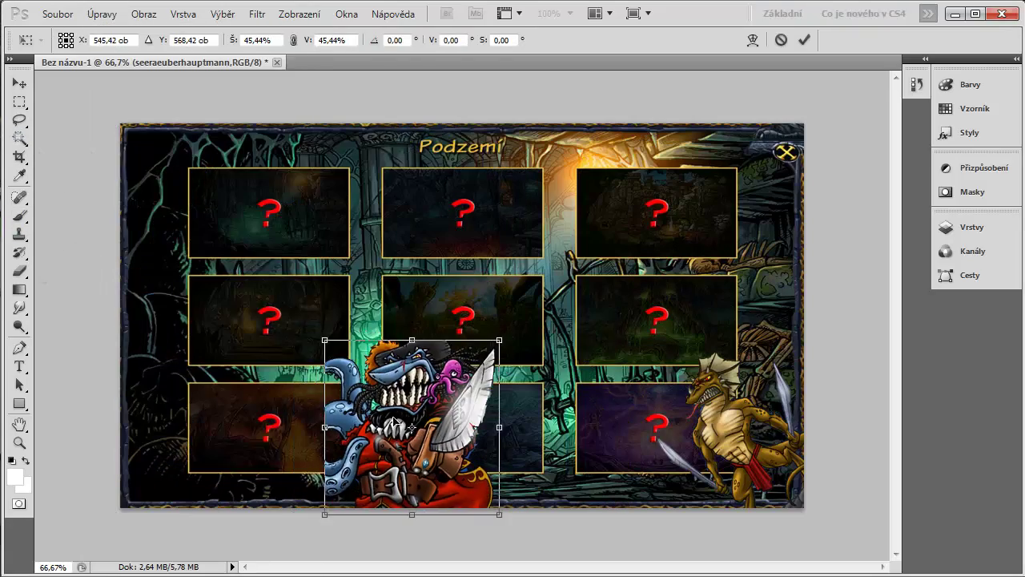
drag(385, 404, 192, 223)
drag(306, 333, 402, 450)
drag(332, 404, 323, 476)
key(Return)
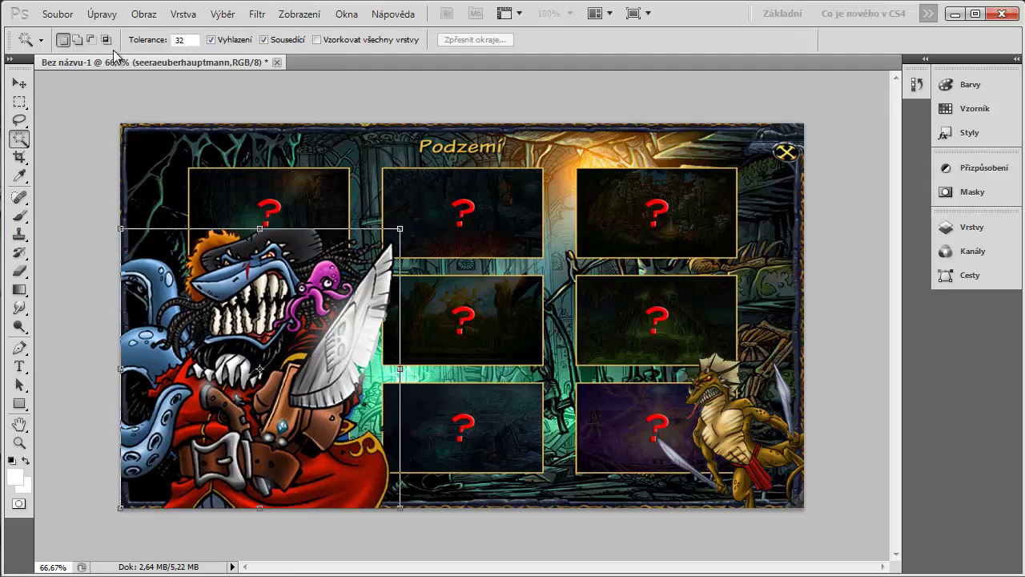
Rotate the shark pirate slightly clockwise and shift it further into the picture's lower-left corner.
click(102, 13)
mouse_move(222, 332)
click(333, 364)
drag(400, 229, 443, 294)
drag(258, 355, 205, 404)
key(Return)
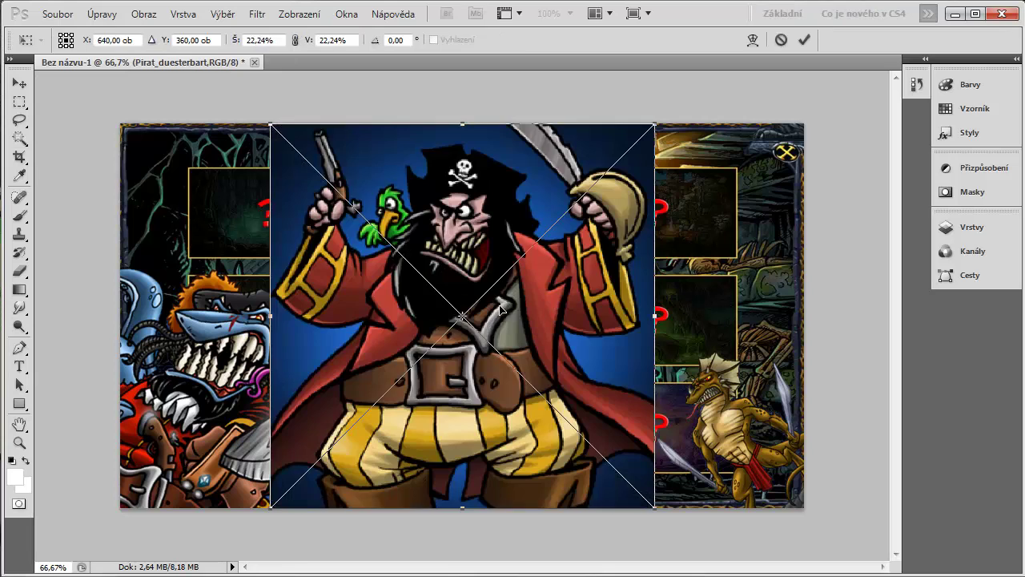
Commit the placed Pirat_duesterbart image and select all blue background areas around the bearded pirate with the Magic Wand.
key(Return)
click(390, 184)
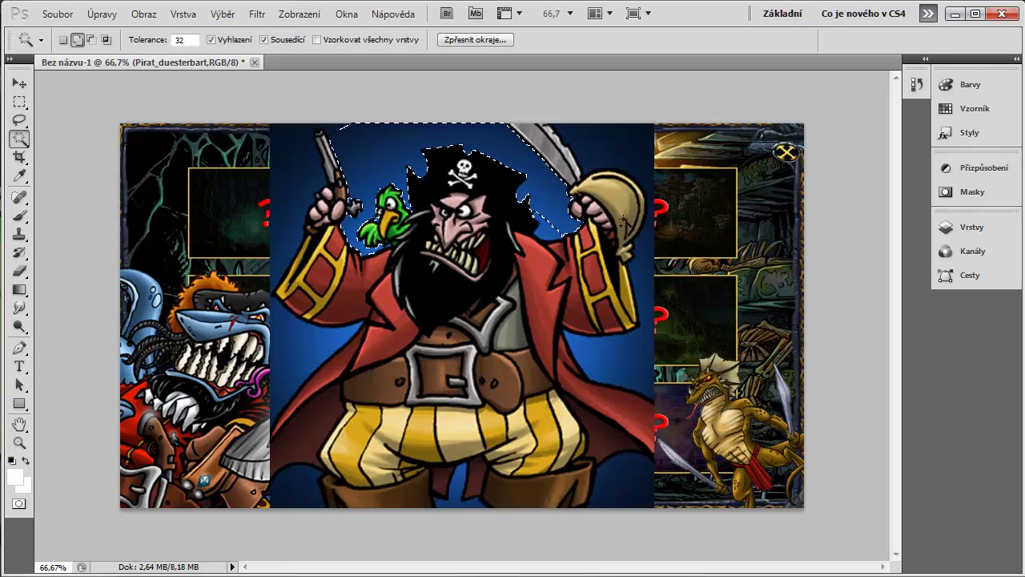
click(598, 373)
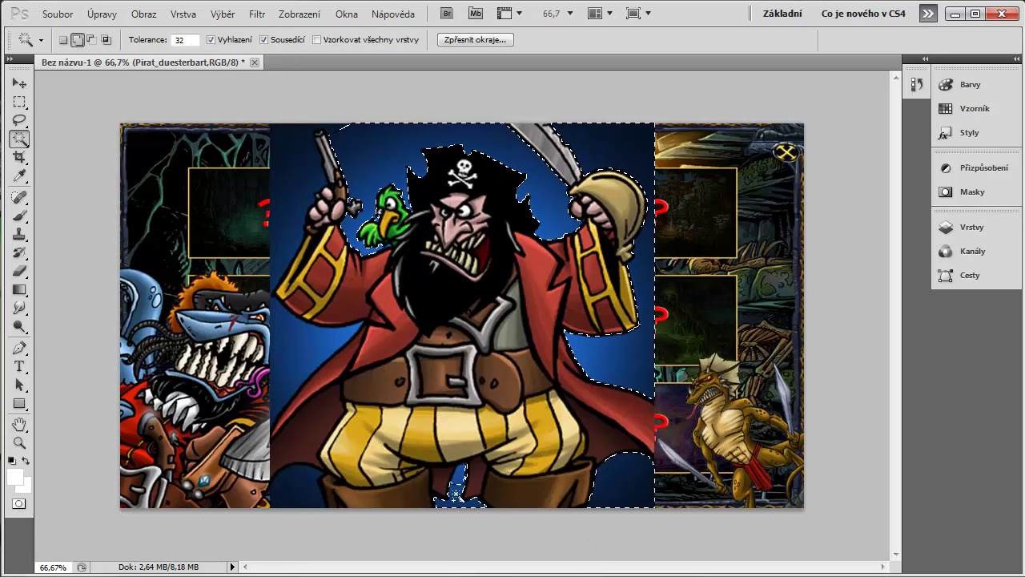
click(282, 178)
Rasterize the Pirat_duesterbart layer, erase the selected blue background and clear the selection.
click(20, 272)
click(296, 172)
click(480, 240)
mouse_move(269, 277)
mouse_down()
mouse_move(678, 120)
mouse_move(452, 191)
mouse_move(85, 206)
mouse_move(301, 320)
mouse_move(332, 497)
mouse_move(297, 419)
mouse_move(488, 556)
mouse_move(835, 508)
mouse_move(738, 370)
mouse_up()
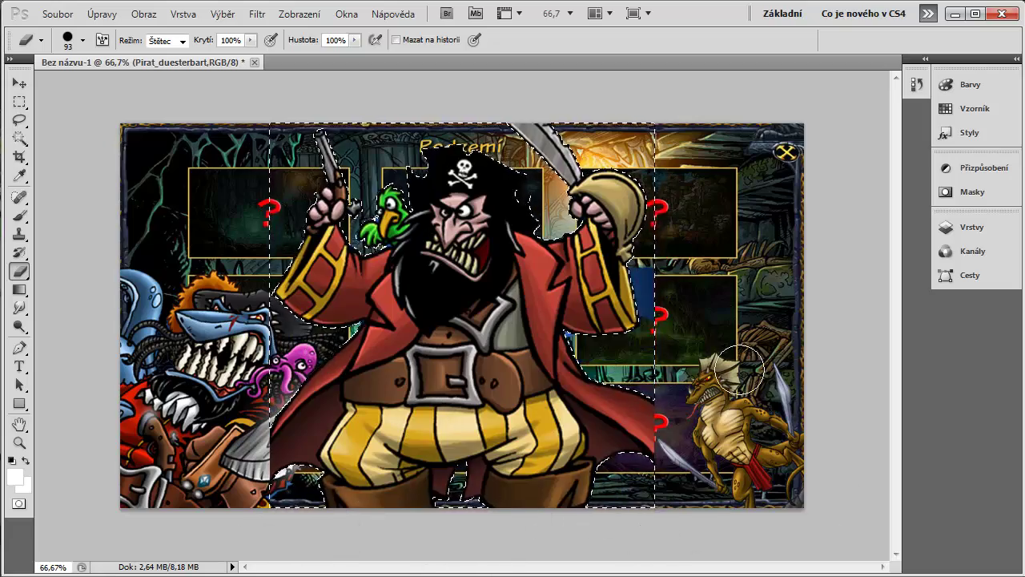
key(w)
Scale down the bearded pirate proportionally and commit the transform.
click(102, 13)
mouse_move(160, 326)
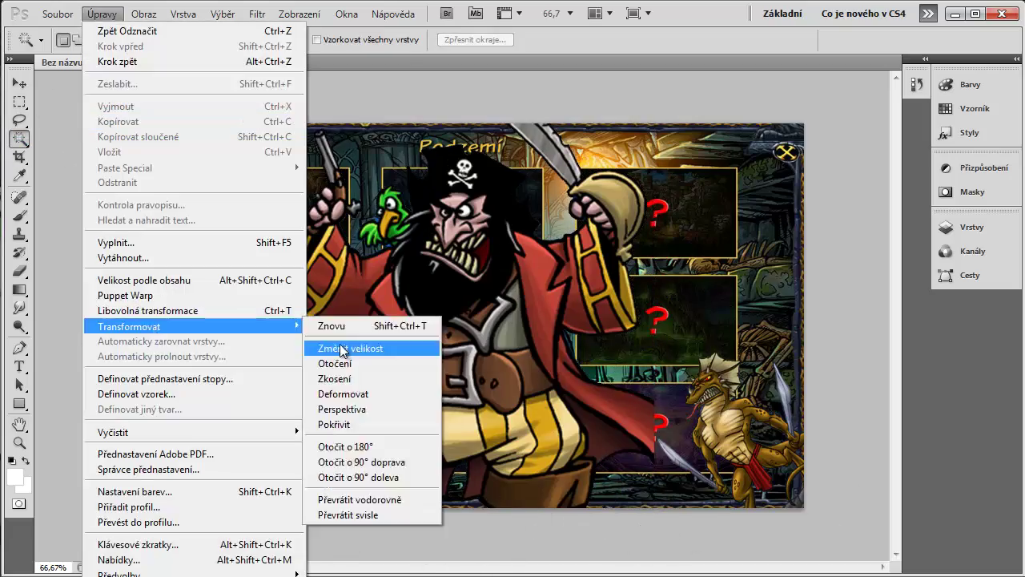
click(343, 349)
drag(270, 125, 670, 524)
key(Return)
Rotate the bearded pirate by about -137° so he hangs upside down from the picture's upper edge near the right corner.
click(102, 14)
mouse_move(169, 329)
click(340, 364)
drag(615, 447, 752, 277)
drag(787, 333, 693, 368)
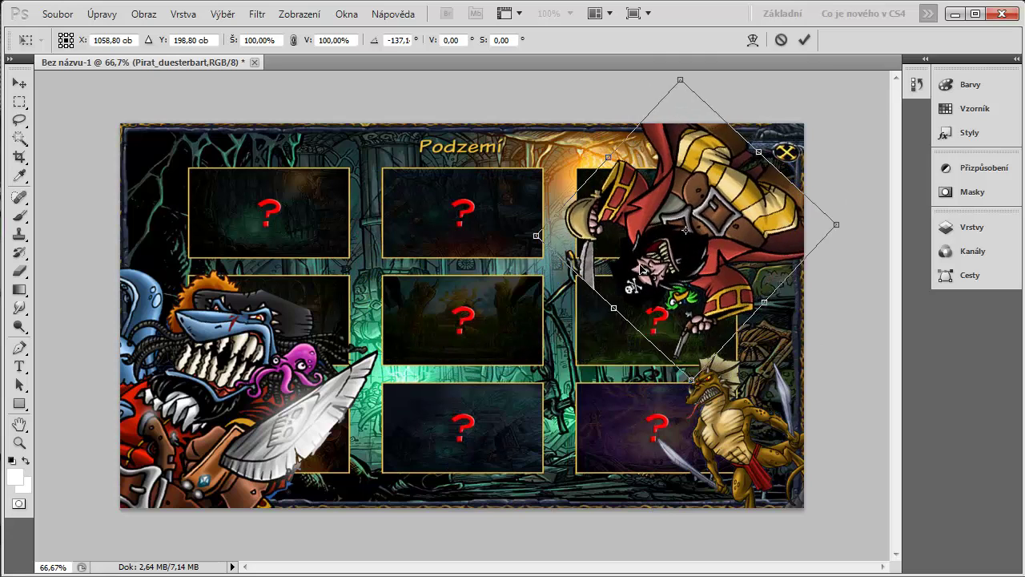
drag(671, 271, 590, 197)
key(Return)
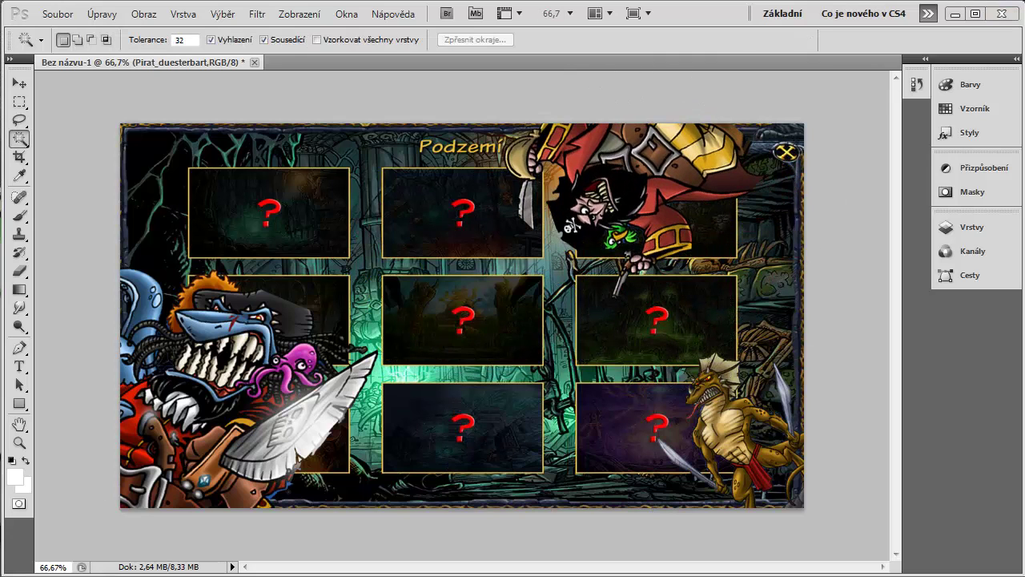
Place the Lion_4 image on the canvas and select all blue background areas around the black panther with the Magic Wand.
drag(3, 132, 538, 366)
key(Return)
click(292, 220)
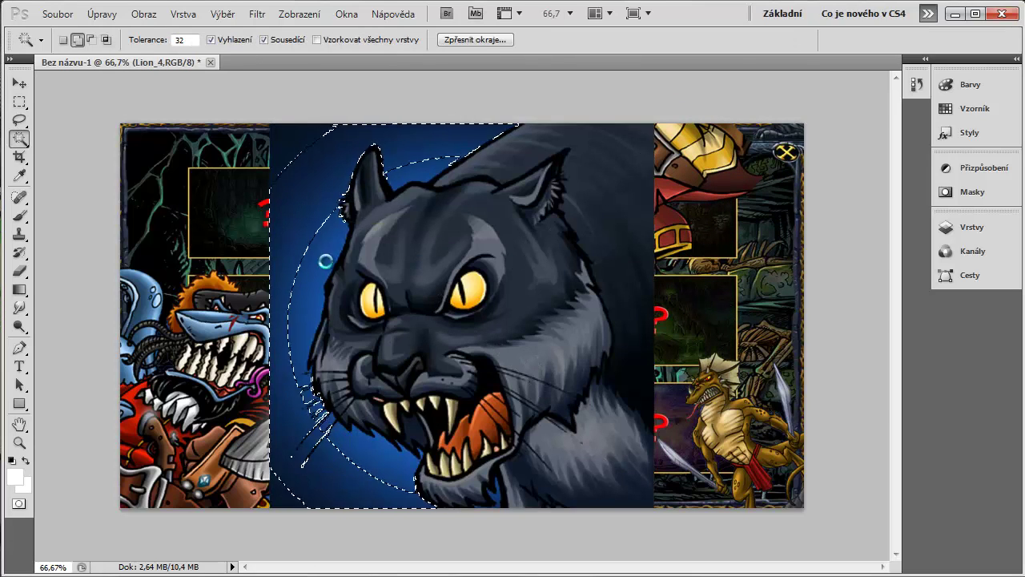
shift+click(326, 261)
shift+click(294, 146)
shift+click(348, 450)
shift+click(415, 478)
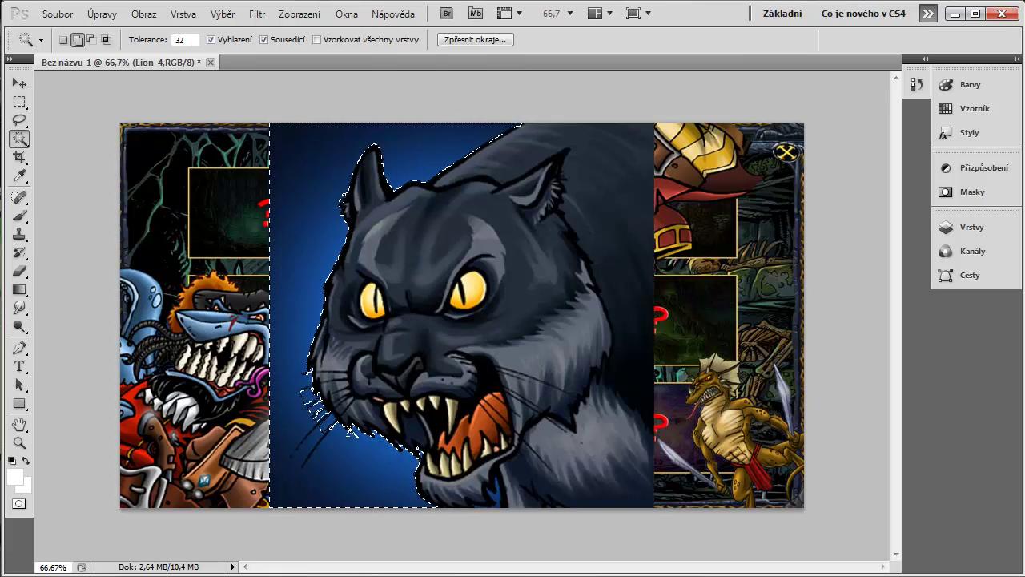
shift+click(324, 420)
shift+click(492, 494)
Rasterize the Lion_4 layer and erase the selected blue background around the panther.
click(20, 270)
click(311, 226)
key(Return)
mouse_move(310, 226)
mouse_down()
mouse_move(327, 218)
mouse_move(242, 311)
mouse_move(325, 433)
mouse_move(279, 519)
mouse_up()
click(20, 138)
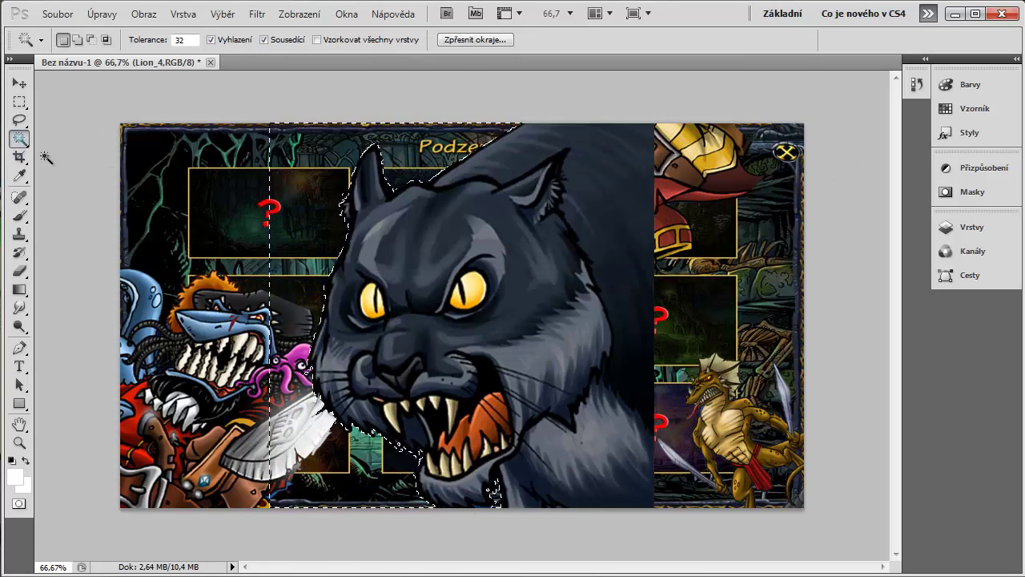
Scale the panther proportionally to about 40.5% at the picture's right edge and place the Lion_4 layer beneath Sumpfkrieger.
click(332, 202)
drag(586, 312, 735, 317)
click(101, 14)
mouse_move(299, 327)
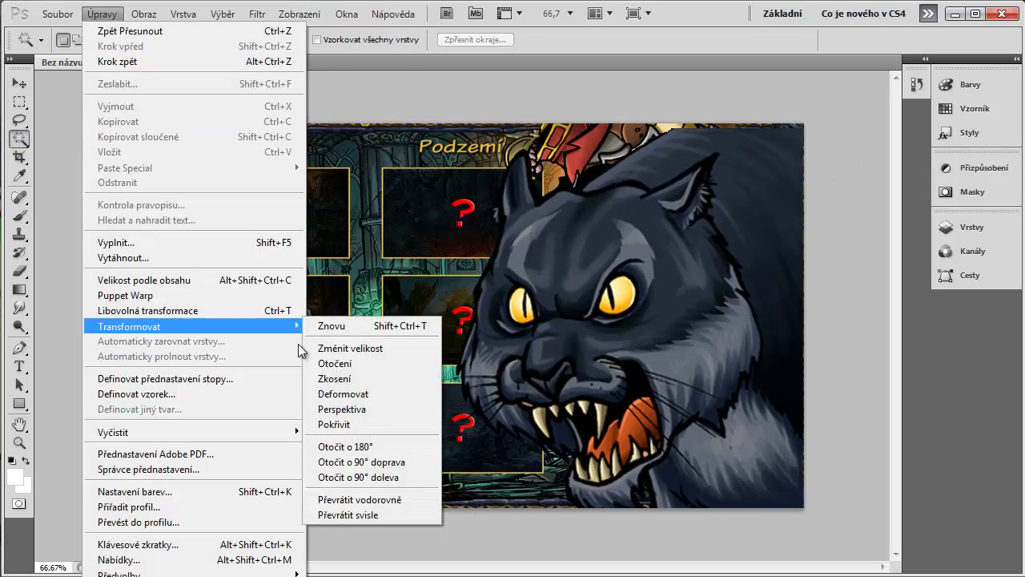
click(349, 348)
drag(433, 126, 653, 354)
drag(705, 361, 717, 212)
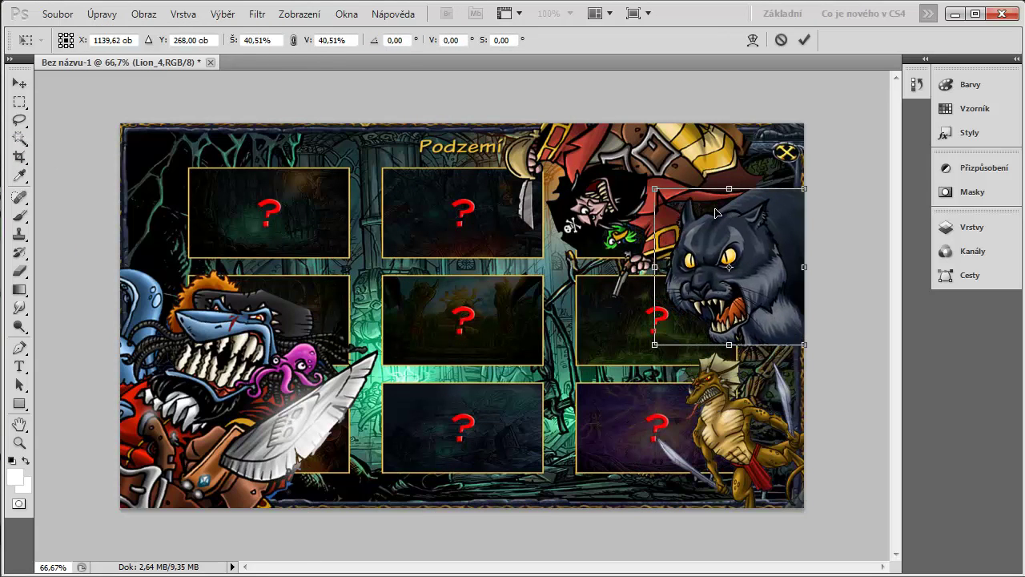
key(Return)
key(F7)
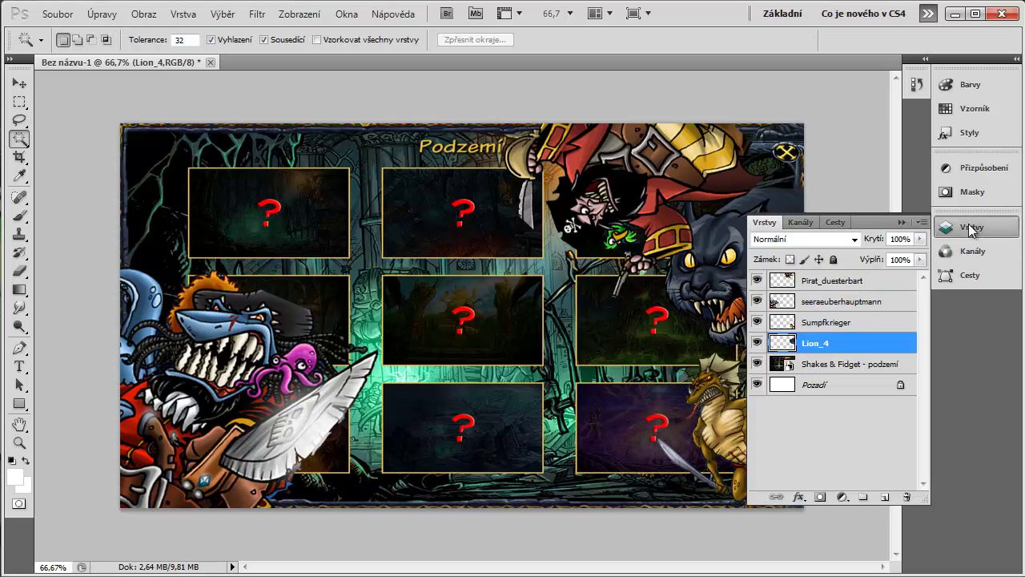
click(971, 229)
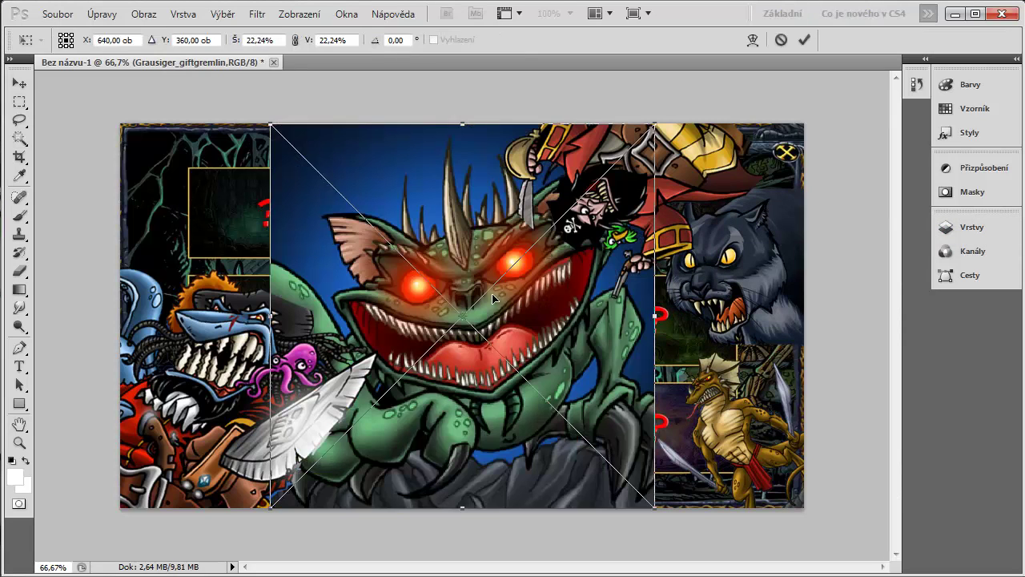
Place the Grausiger_giftgremlin image on the canvas and move its layer to the top of the layer stack.
key(Return)
click(971, 226)
drag(845, 343, 845, 274)
Select the blue background areas around the green gremlin with the Magic Wand, adding each shade to the selection.
click(629, 265)
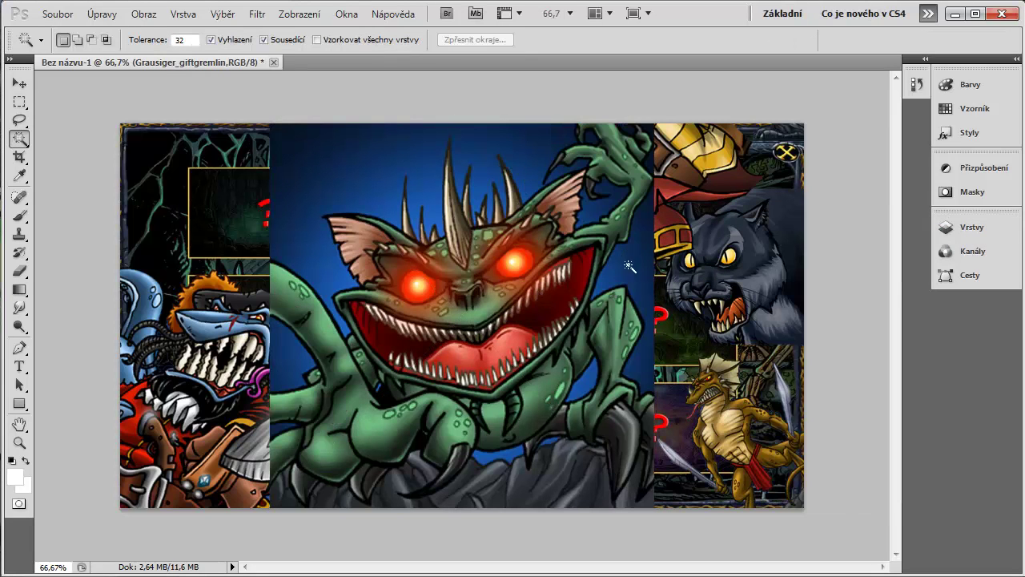
click(633, 131)
key(ctrl+z)
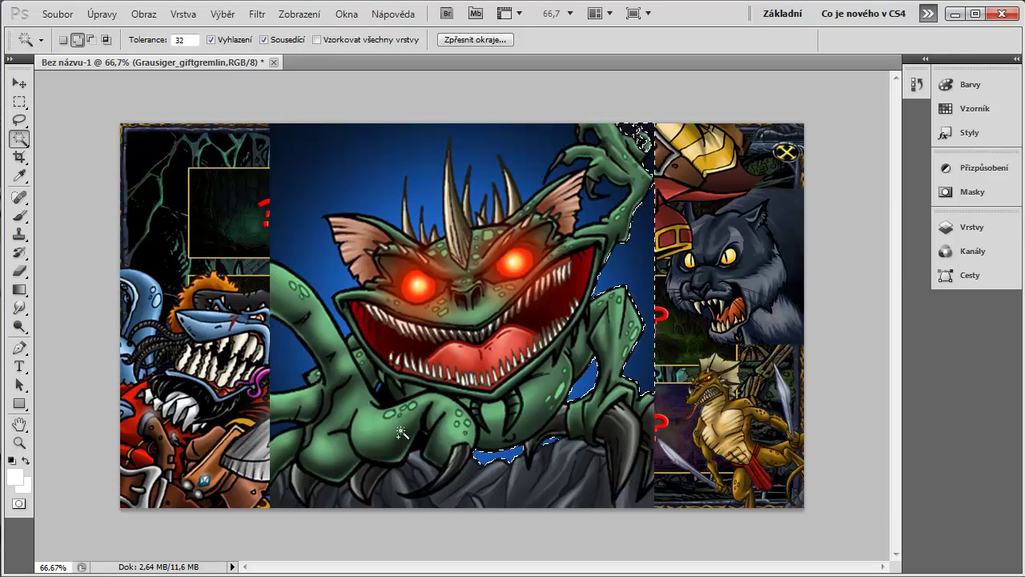
mouse_move(309, 270)
mouse_down()
mouse_move(338, 297)
mouse_move(341, 324)
mouse_up()
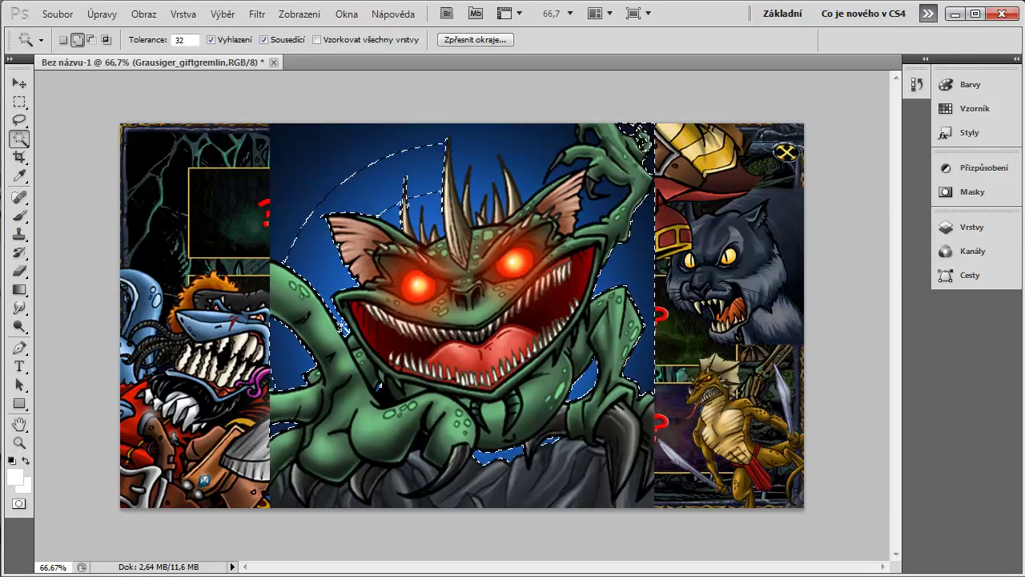
click(431, 211)
click(483, 186)
click(553, 144)
click(603, 132)
key(ctrl+z)
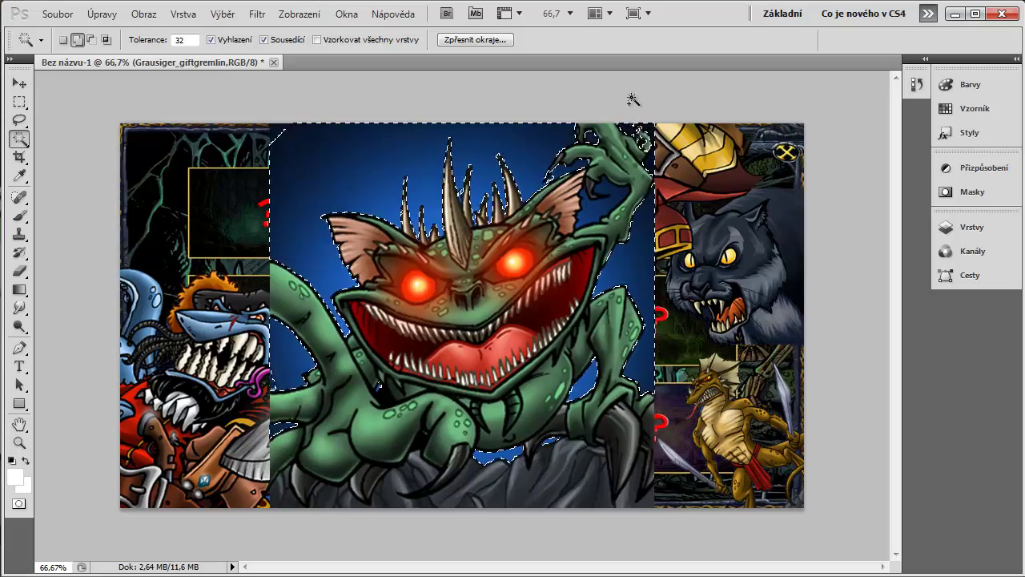
Rasterize the Grausiger_giftgremlin layer and erase the selected blue background around the gremlin.
click(21, 270)
click(321, 172)
click(475, 242)
mouse_move(460, 170)
mouse_down()
mouse_move(151, 126)
mouse_move(449, 200)
mouse_move(337, 304)
mouse_move(288, 369)
mouse_move(555, 406)
mouse_move(645, 356)
mouse_up()
Add the enclosed blue area between the gremlin's ear and raised arm to the selection, erase it and deselect.
click(20, 139)
shift+click(602, 204)
click(20, 271)
drag(609, 200, 559, 234)
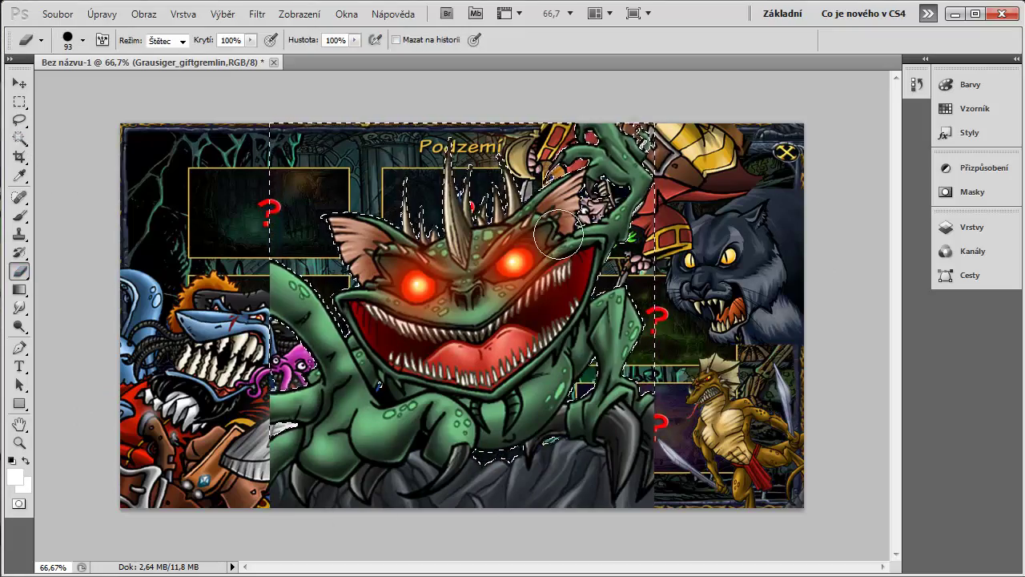
key(ctrl+d)
Scale down the gremlin proportionally and place it at the middle of the picture's lower edge.
key(w)
click(102, 13)
mouse_move(136, 325)
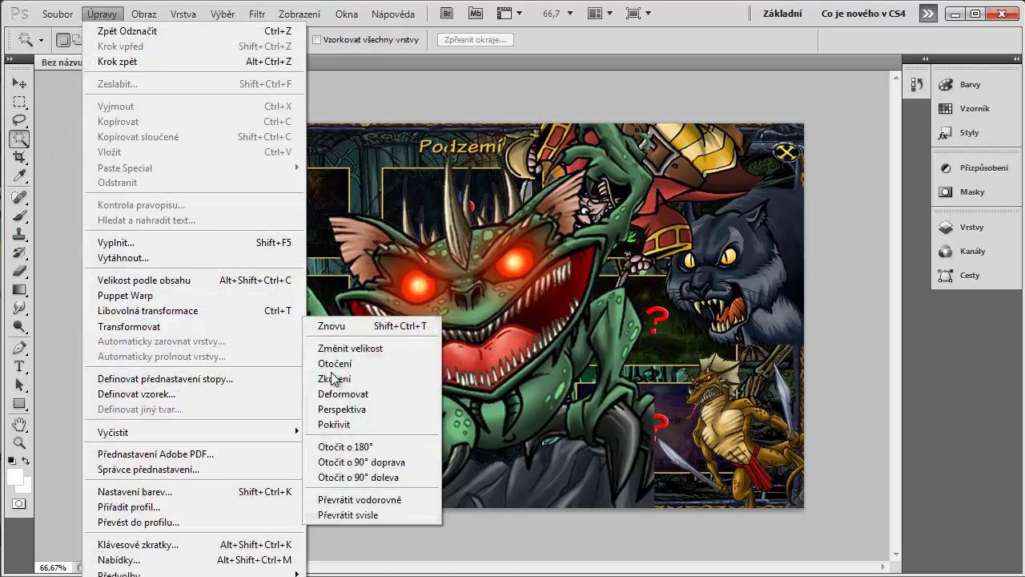
click(347, 348)
drag(271, 124, 431, 285)
drag(497, 386, 427, 392)
key(Return)
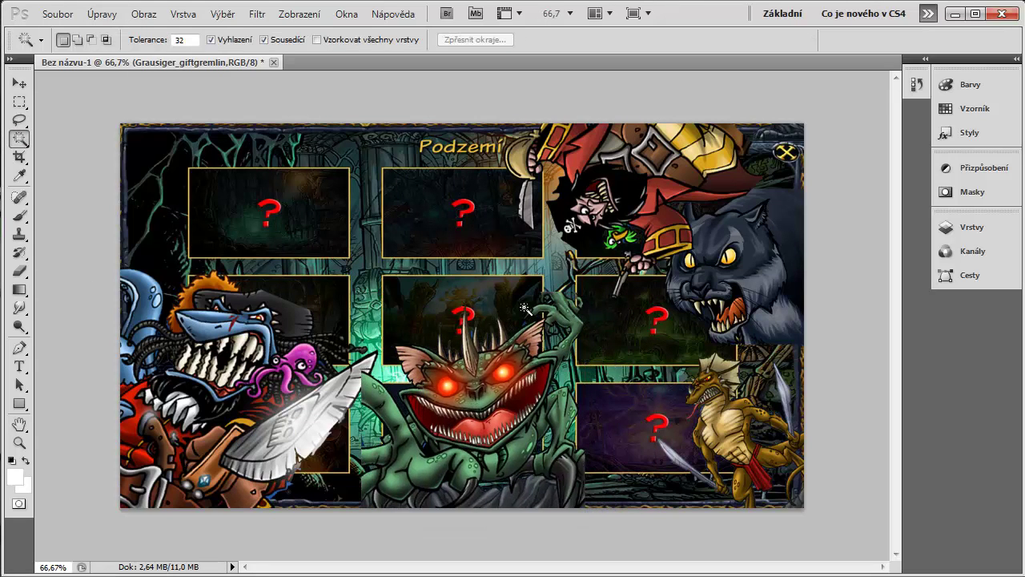
Rotate the gremlin onto its side and move it into the picture's upper-left corner.
click(102, 13)
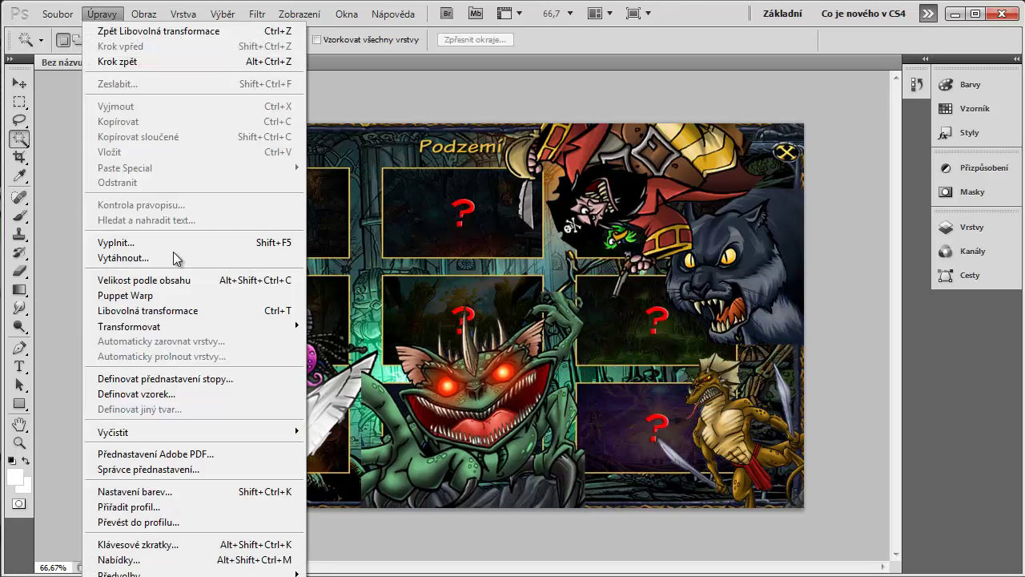
mouse_move(91, 325)
click(345, 366)
drag(437, 520, 165, 96)
key(Return)
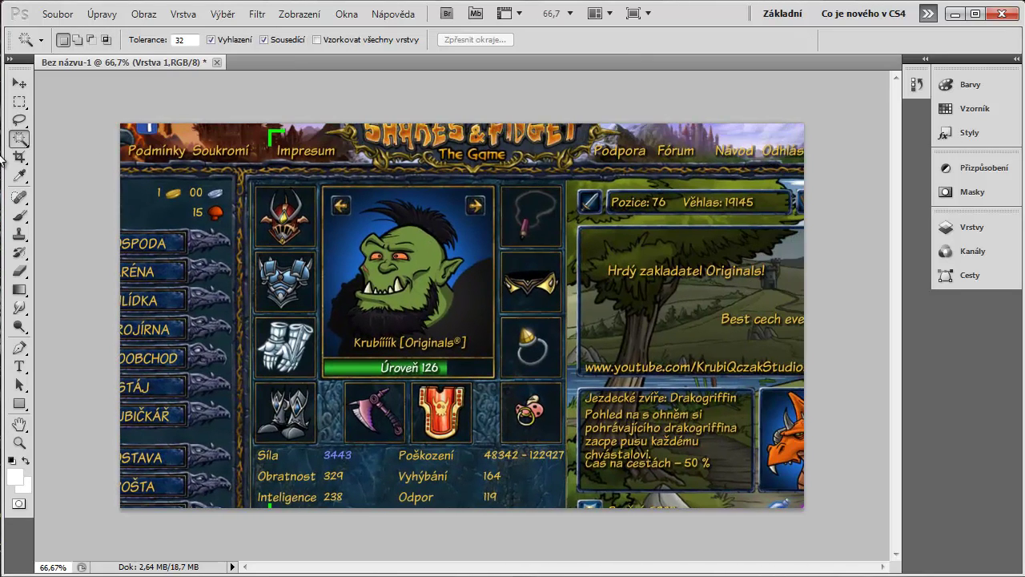
Select everything around the orc portrait in the game screenshot with Quick Selection and erase it.
right_click(19, 139)
click(90, 141)
click(285, 227)
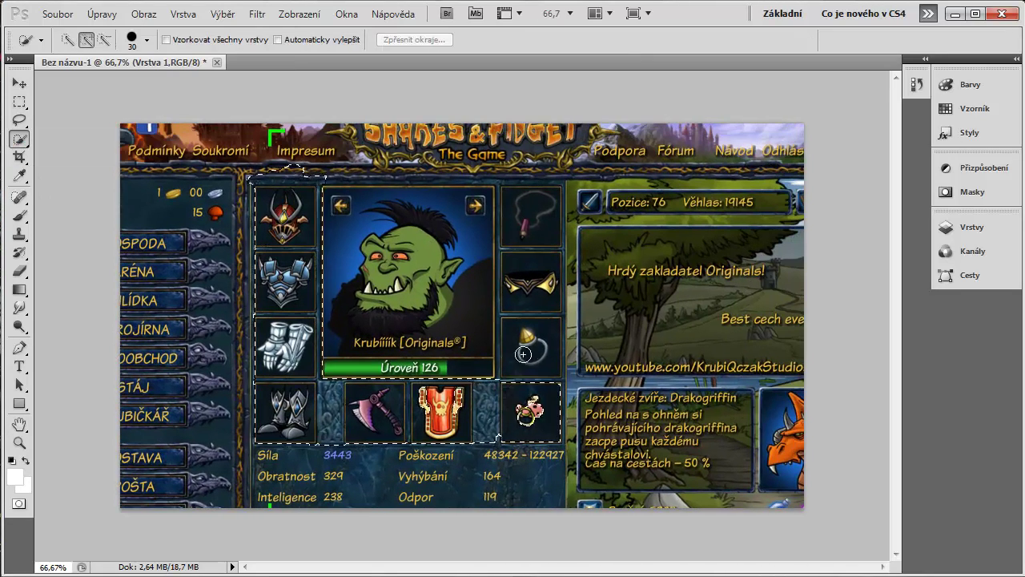
mouse_move(512, 172)
mouse_down()
mouse_move(395, 160)
mouse_move(327, 203)
mouse_move(385, 367)
mouse_up()
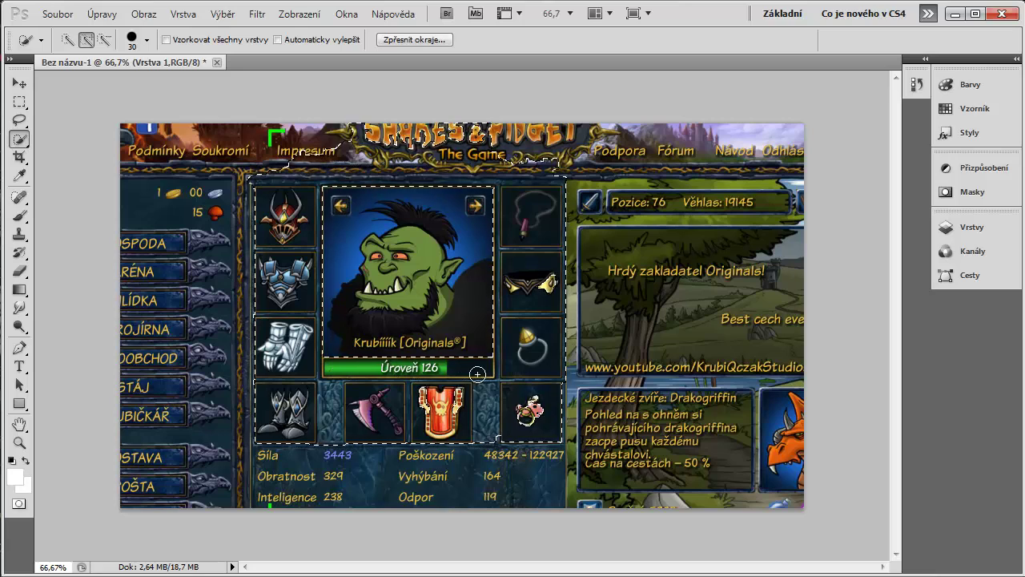
mouse_move(719, 510)
mouse_down()
mouse_move(782, 237)
mouse_move(702, 503)
mouse_move(637, 353)
mouse_move(581, 304)
mouse_move(550, 427)
mouse_move(548, 416)
mouse_move(645, 369)
mouse_move(771, 366)
mouse_up()
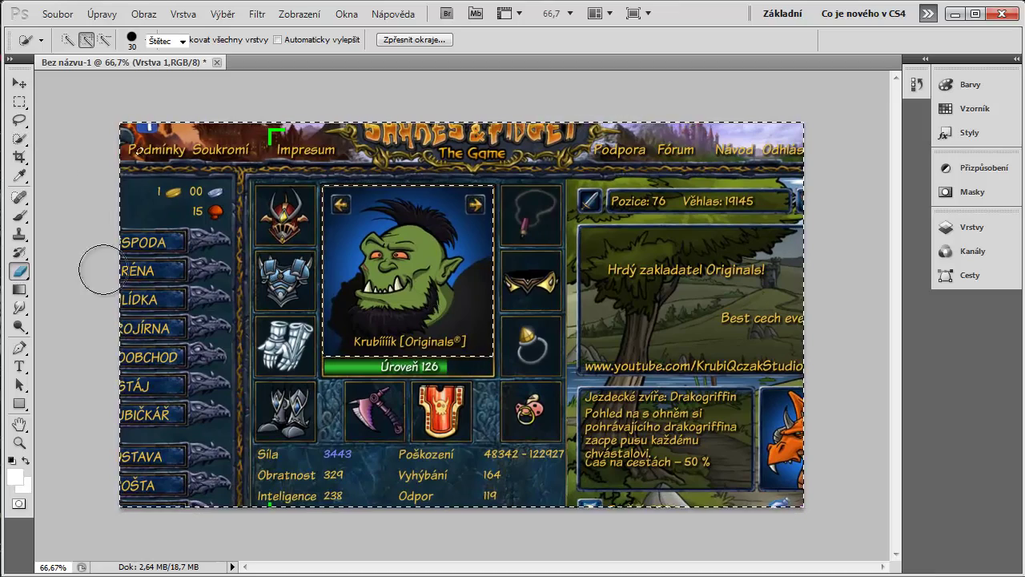
mouse_move(101, 269)
mouse_down()
mouse_move(147, 254)
mouse_move(319, 278)
mouse_move(603, 274)
mouse_move(588, 216)
mouse_move(297, 186)
mouse_move(186, 287)
mouse_move(292, 129)
mouse_up()
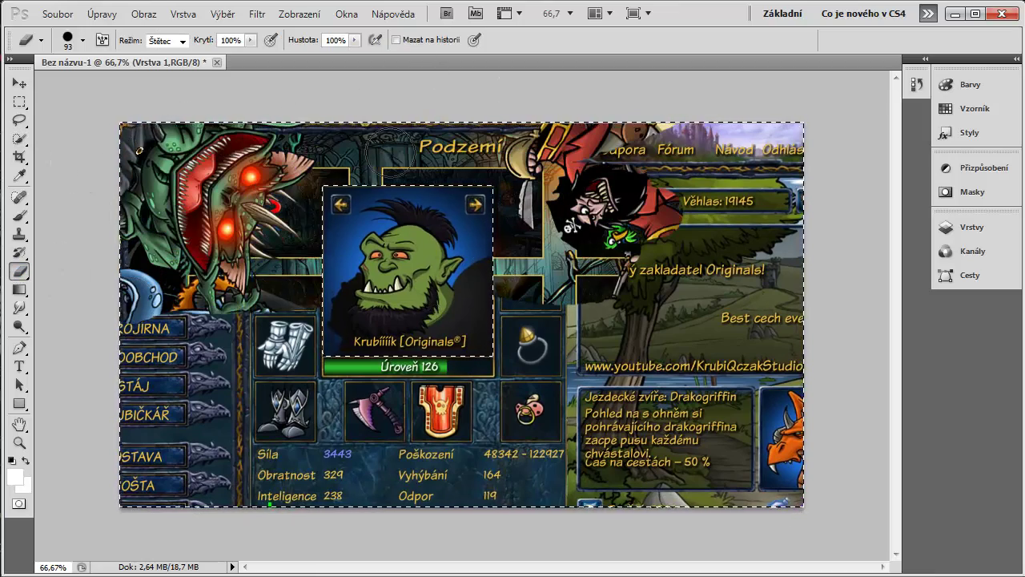
mouse_move(390, 148)
mouse_down()
mouse_move(769, 241)
mouse_move(608, 344)
mouse_move(793, 320)
mouse_move(739, 533)
mouse_move(556, 529)
mouse_move(476, 545)
mouse_move(384, 409)
mouse_move(393, 352)
mouse_up()
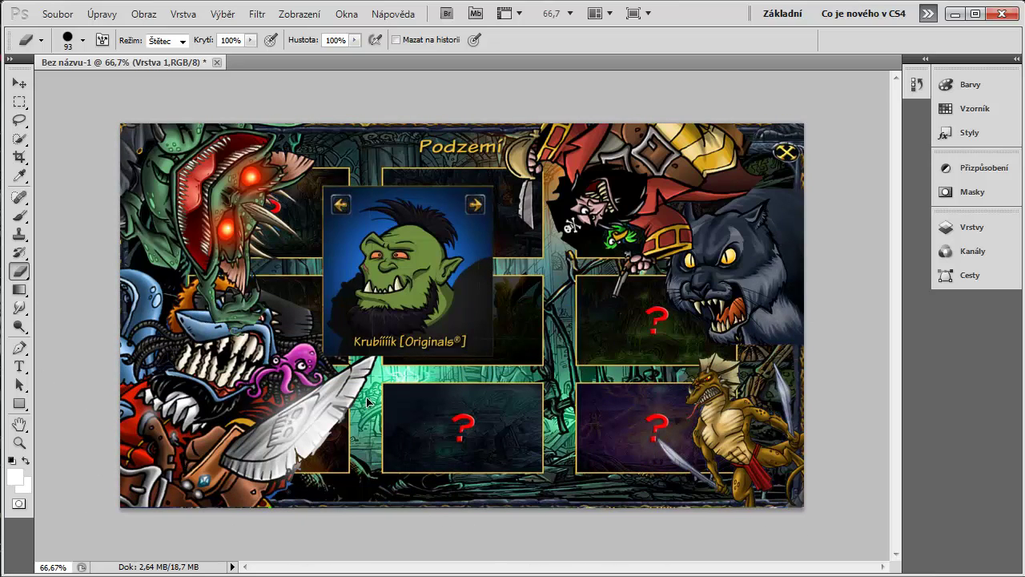
Shift the portrait layer around to bring its hidden parts onto the canvas and erase all remaining screenshot remnants.
click(20, 143)
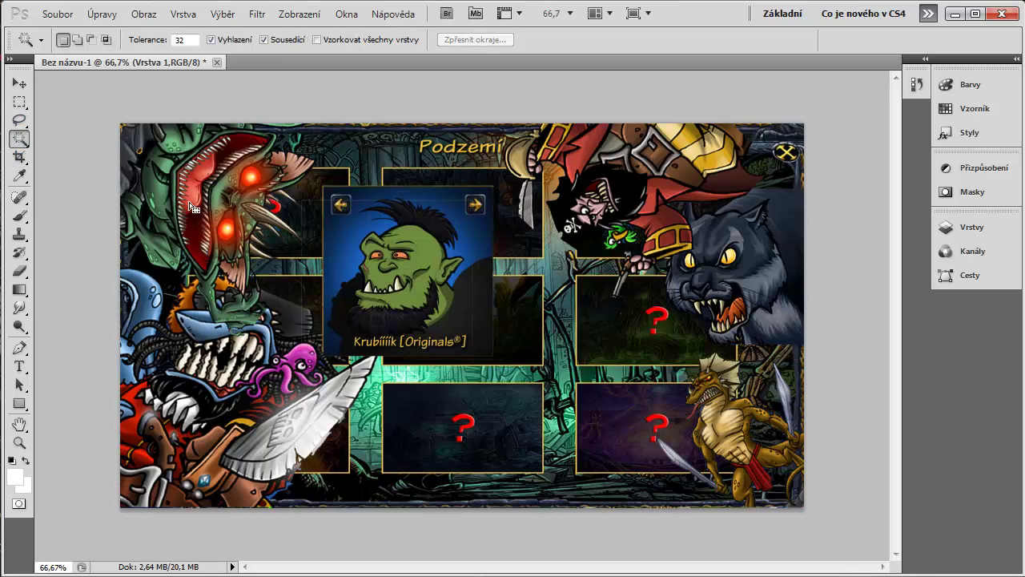
click(18, 274)
mouse_move(209, 194)
mouse_down()
mouse_move(407, 182)
mouse_move(287, 207)
mouse_move(345, 258)
mouse_up()
mouse_move(385, 171)
mouse_down()
mouse_move(349, 132)
mouse_move(204, 220)
mouse_move(221, 519)
mouse_move(94, 540)
mouse_up()
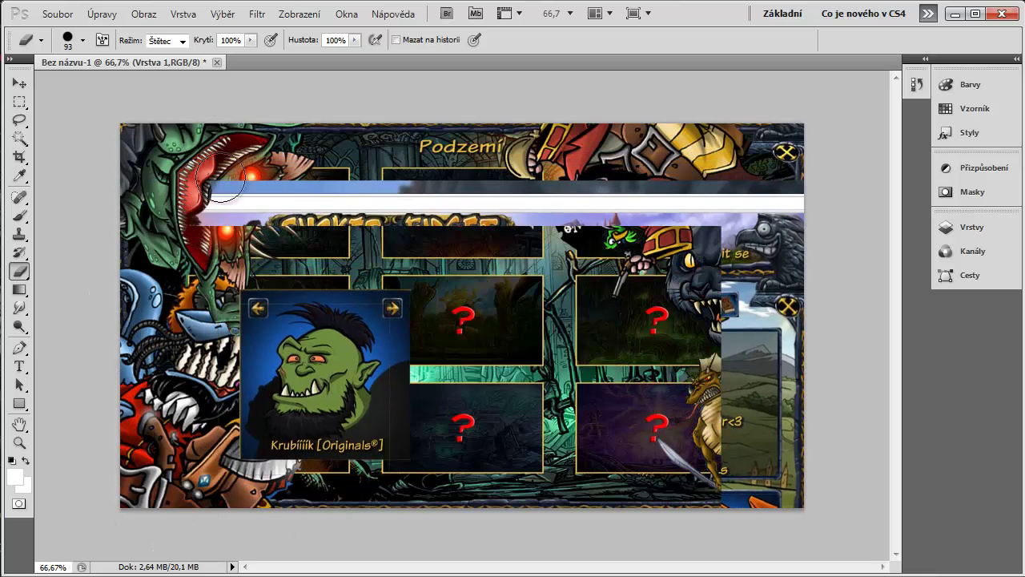
mouse_move(200, 188)
mouse_down()
mouse_move(793, 204)
mouse_move(733, 293)
mouse_up()
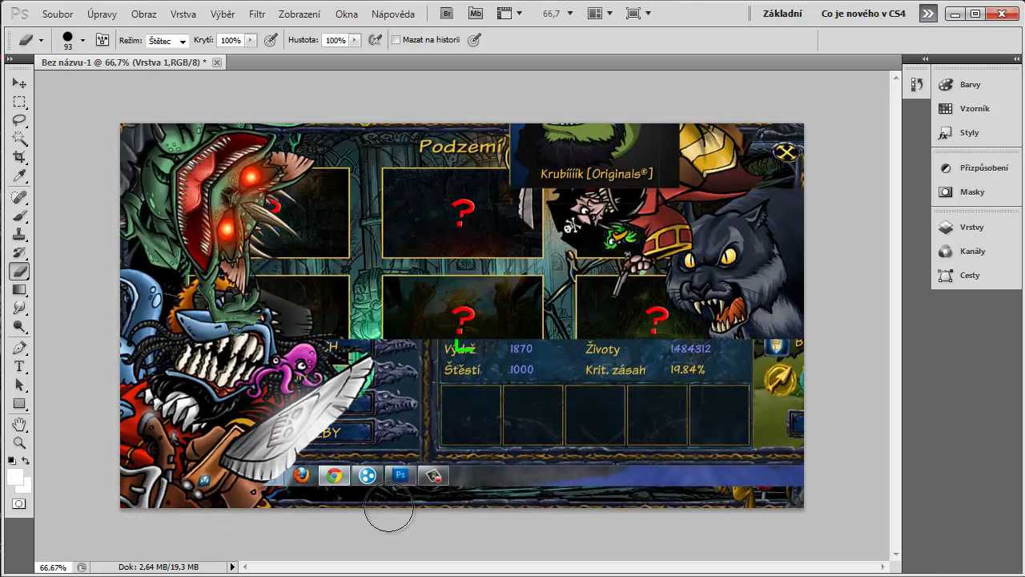
mouse_move(388, 507)
mouse_down()
mouse_move(791, 356)
mouse_move(300, 482)
mouse_move(806, 426)
mouse_up()
mouse_move(553, 336)
mouse_down()
mouse_move(503, 378)
mouse_move(396, 408)
mouse_up()
mouse_move(530, 218)
mouse_down()
mouse_move(469, 250)
mouse_move(371, 133)
mouse_up()
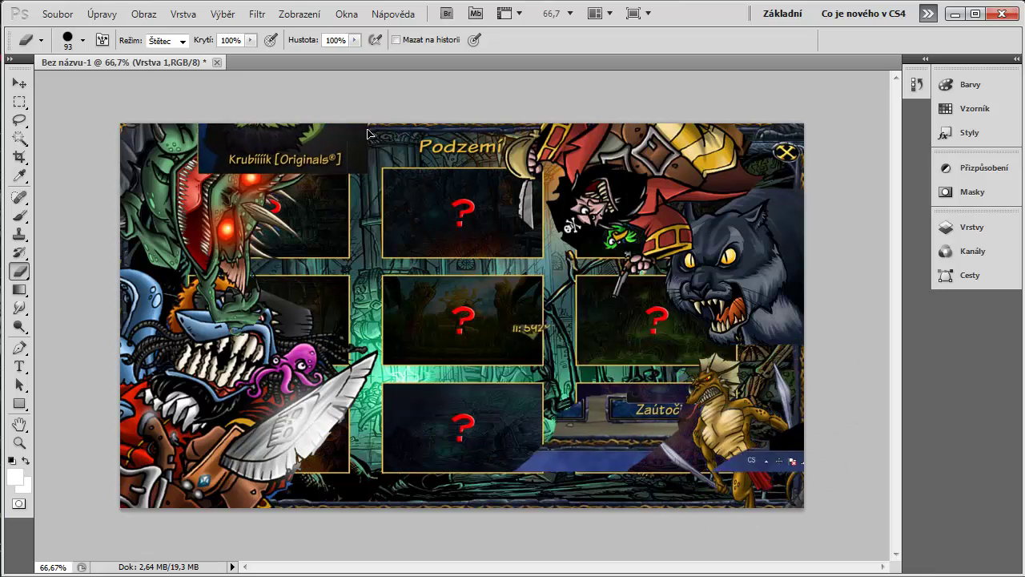
drag(531, 456, 686, 483)
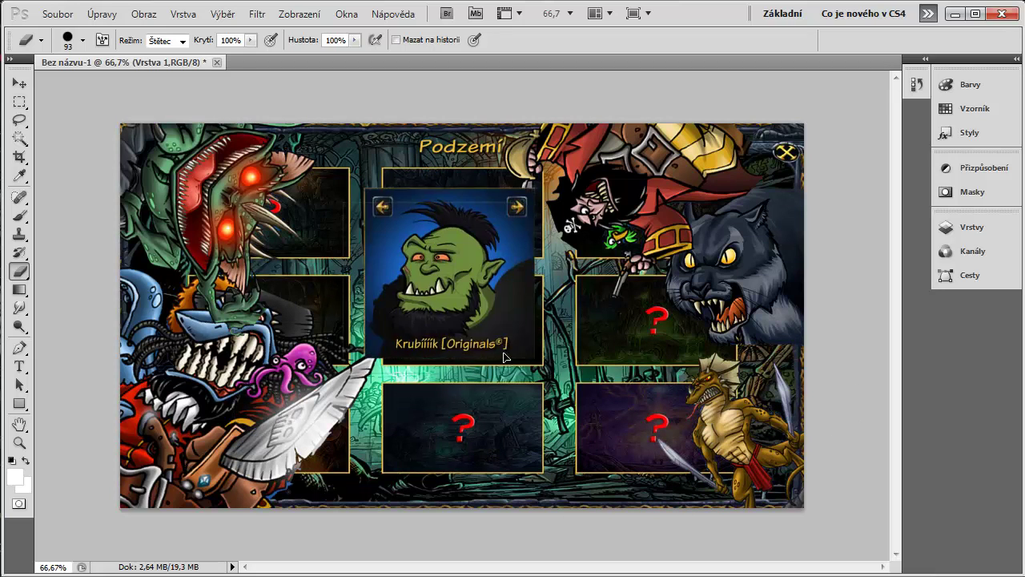
Enlarge the orc portrait proportionally to about 162% and position it in the lower middle of the picture.
drag(504, 354, 630, 473)
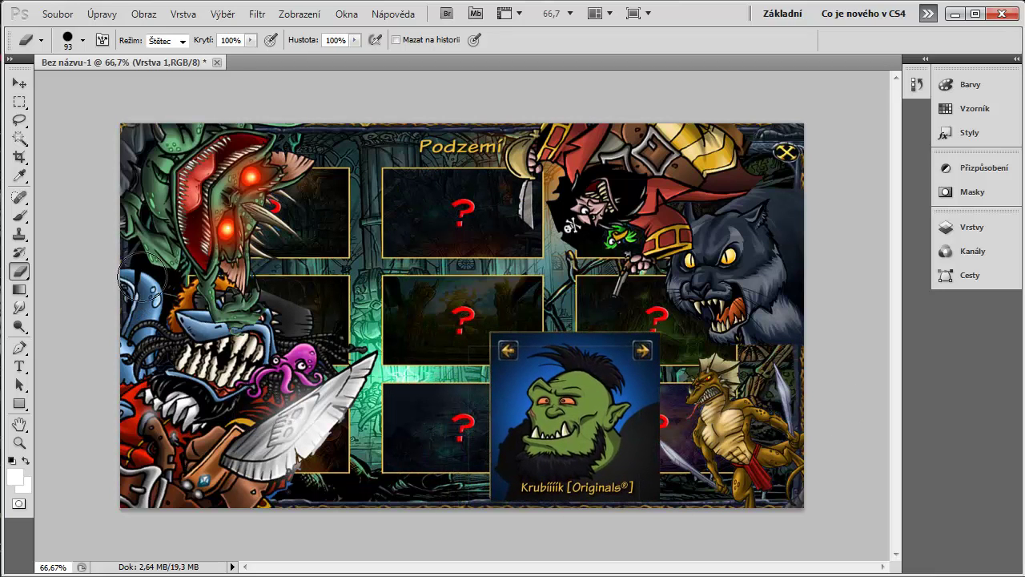
click(101, 13)
click(170, 311)
drag(141, 295, 28, 60)
drag(129, 121, 124, 117)
drag(256, 256, 243, 250)
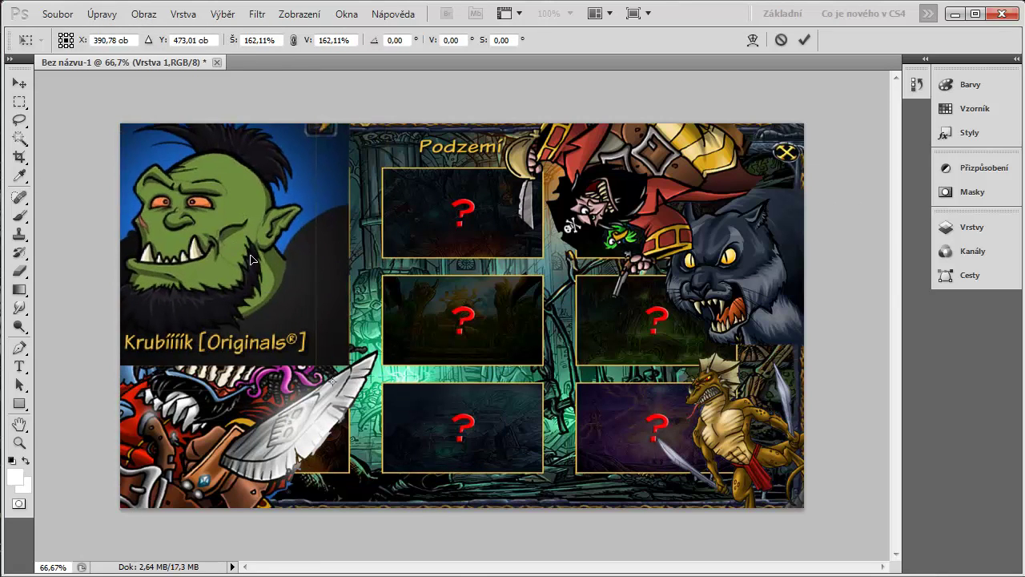
mouse_move(251, 259)
mouse_down()
mouse_move(444, 356)
mouse_move(555, 394)
mouse_up()
key(Return)
key(e)
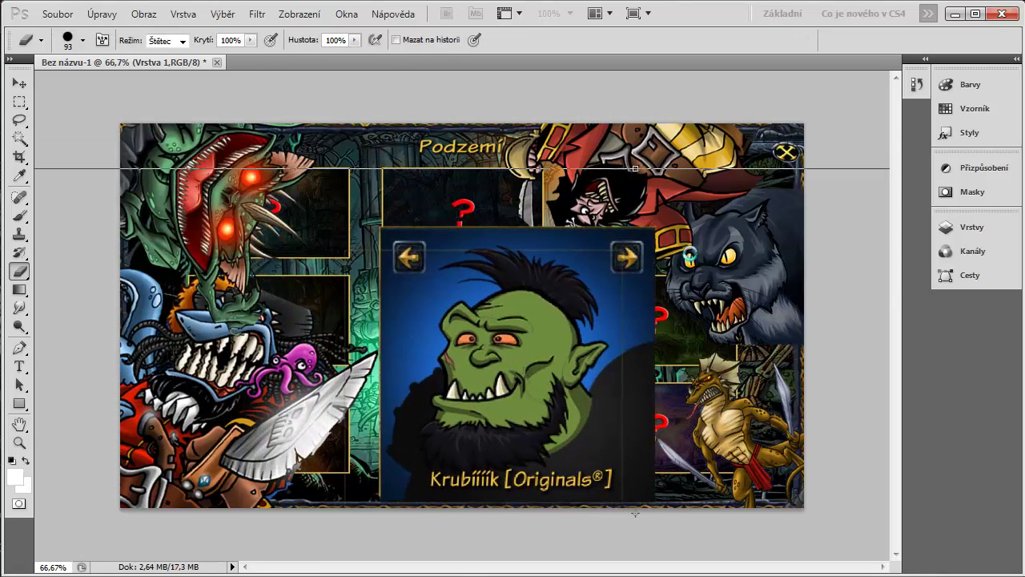
Move the Vrstva 1 layer beneath Lion_4 and shift the orc portrait to the lower right behind the monsters.
click(961, 226)
drag(825, 280, 876, 399)
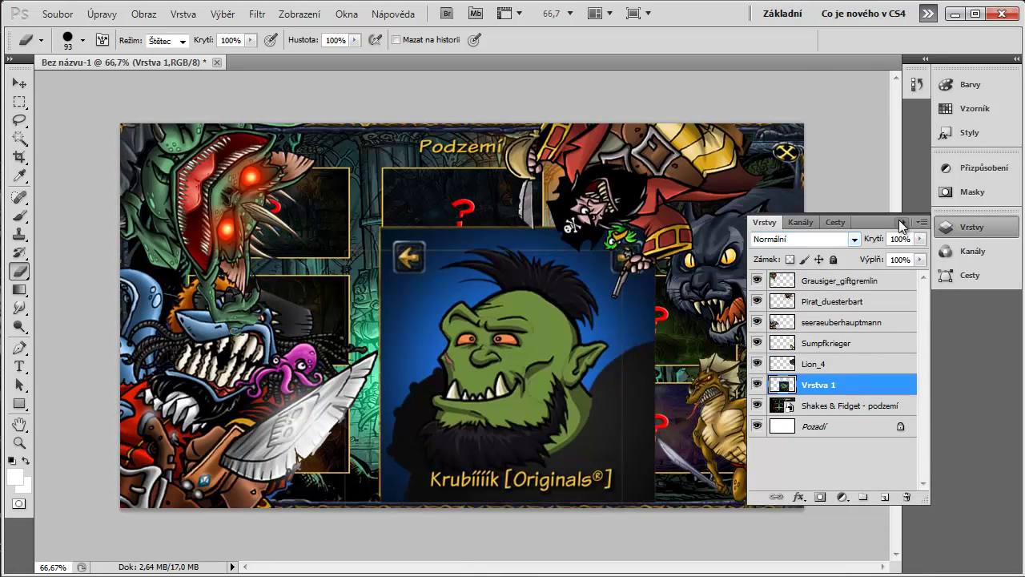
click(903, 224)
mouse_move(573, 349)
mouse_down()
mouse_move(716, 342)
mouse_move(718, 355)
mouse_up()
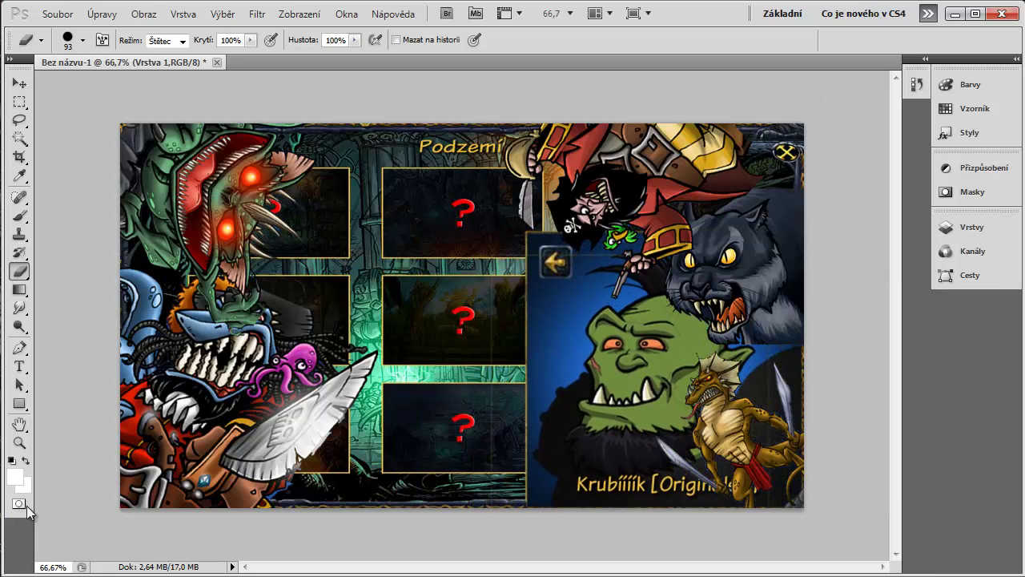
Place the sfgame_epic_weekend image on the canvas and erase everything in it except the small wide-eyed boy.
click(24, 576)
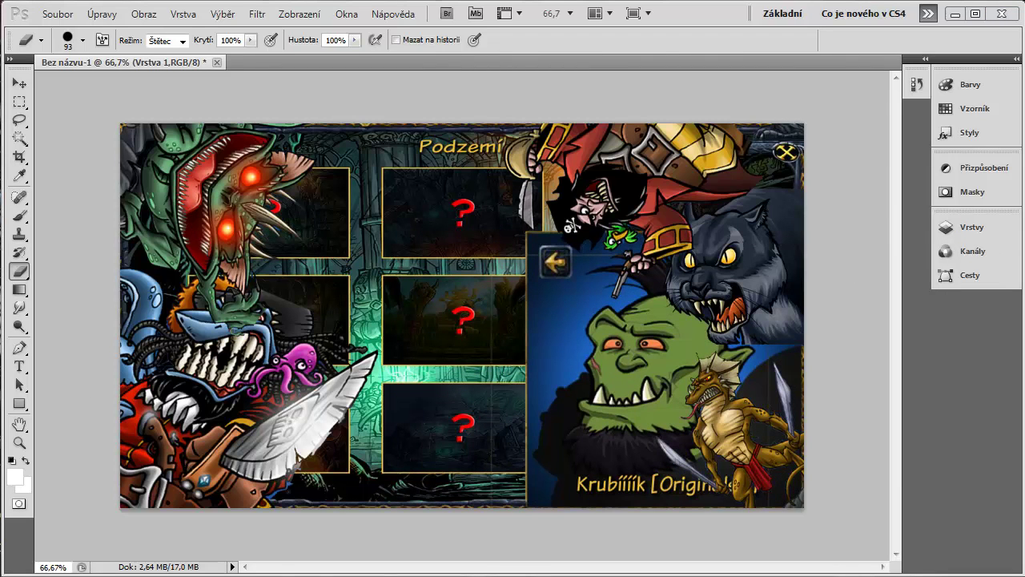
drag(240, 553, 405, 452)
key(Return)
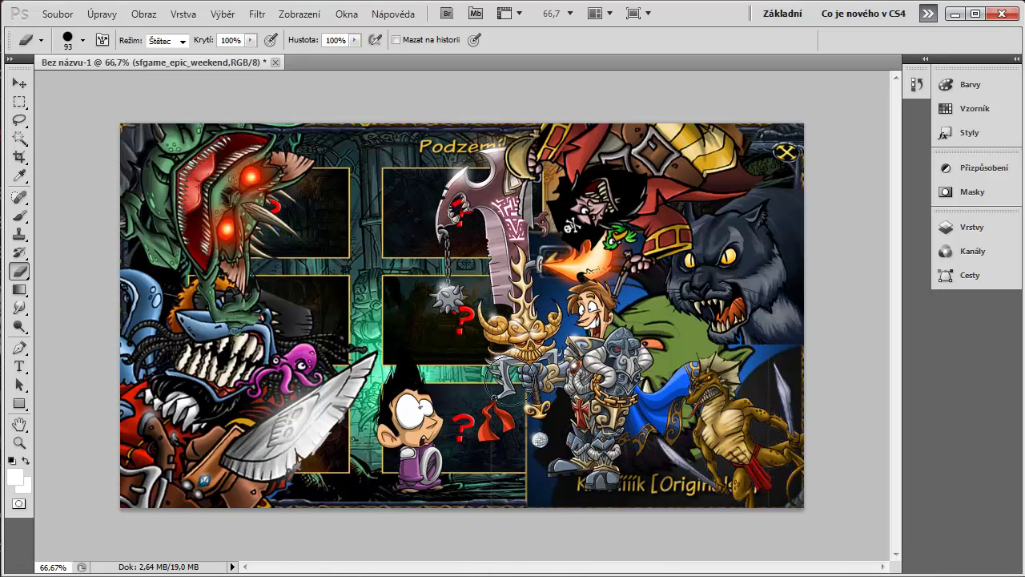
mouse_move(628, 447)
mouse_down()
mouse_move(640, 401)
mouse_move(579, 405)
mouse_move(509, 355)
mouse_move(443, 168)
mouse_move(503, 175)
mouse_move(534, 192)
mouse_move(538, 247)
mouse_move(618, 264)
mouse_move(545, 309)
mouse_move(579, 321)
mouse_move(618, 362)
mouse_move(419, 435)
mouse_move(453, 431)
mouse_move(434, 441)
mouse_move(395, 271)
mouse_up()
key(ctrl+z)
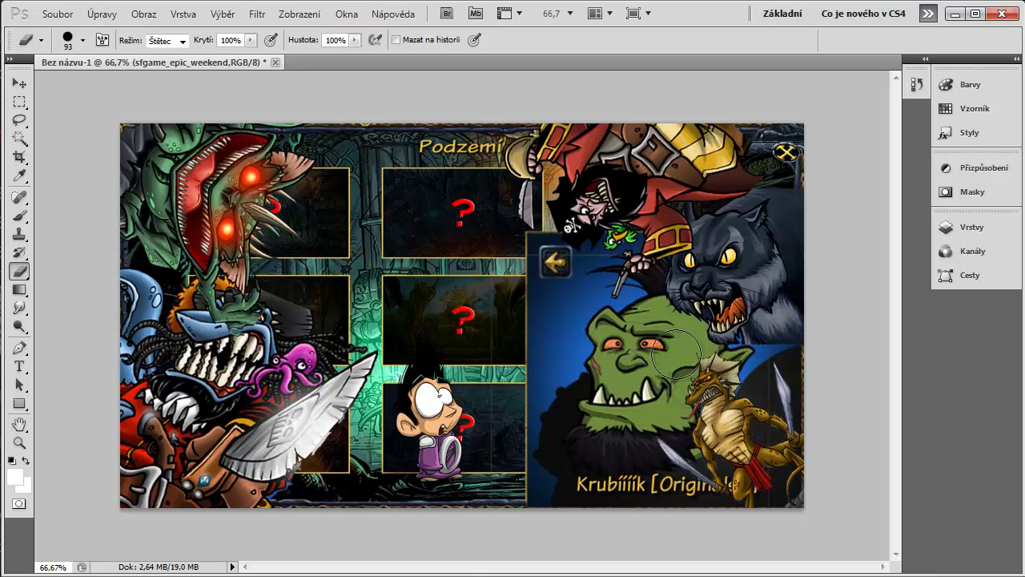
Add the black three-line text "krubi sundavá podzemí" at size 10 b across the upper middle of the picture.
click(19, 366)
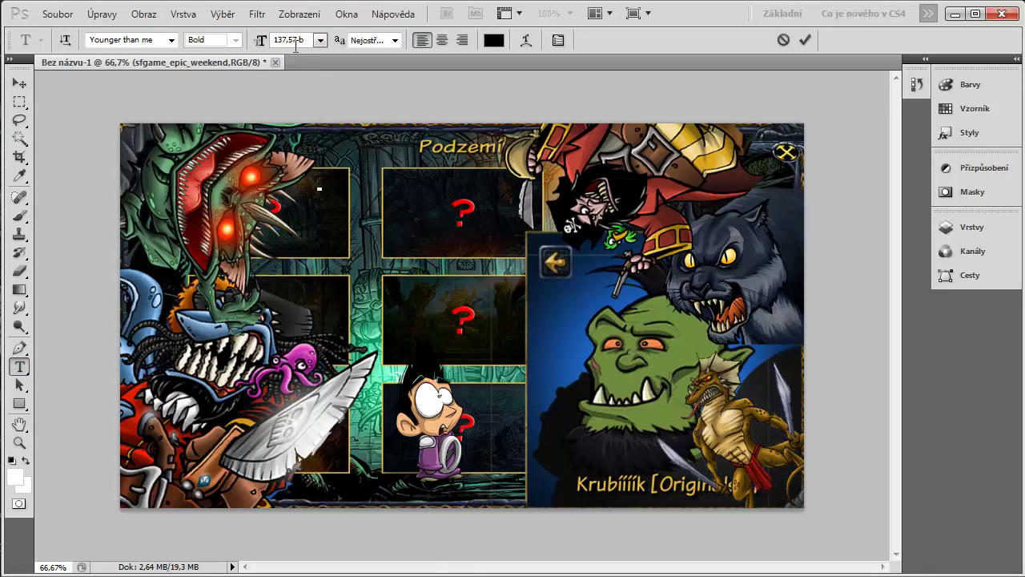
click(319, 39)
click(294, 139)
text(KRUBI)
key(Return)
text(SUNDA)
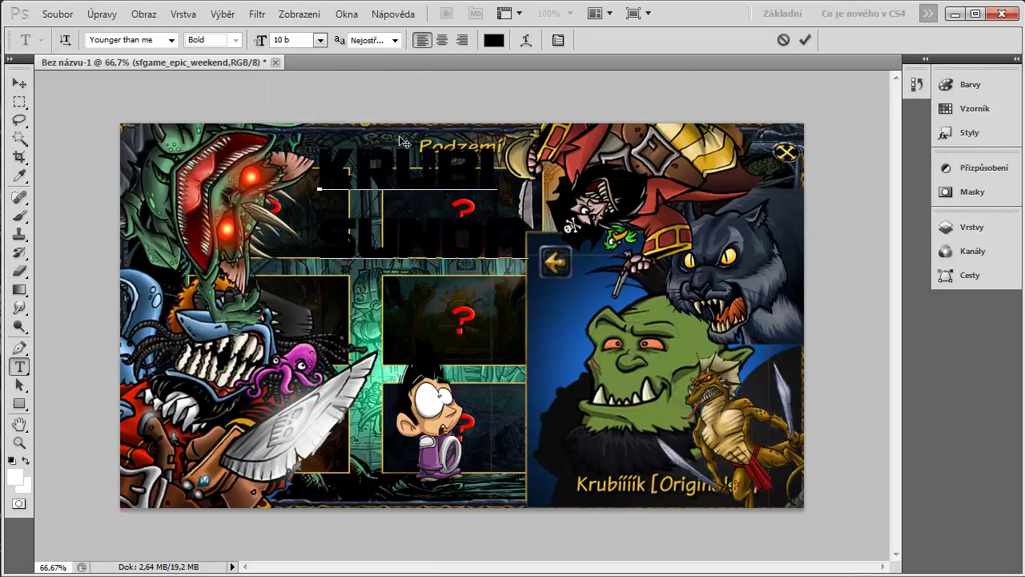
text(YSpodzemí)
Scale the text down to about 6.98 b and place it between the gremlin and the pirate.
click(102, 14)
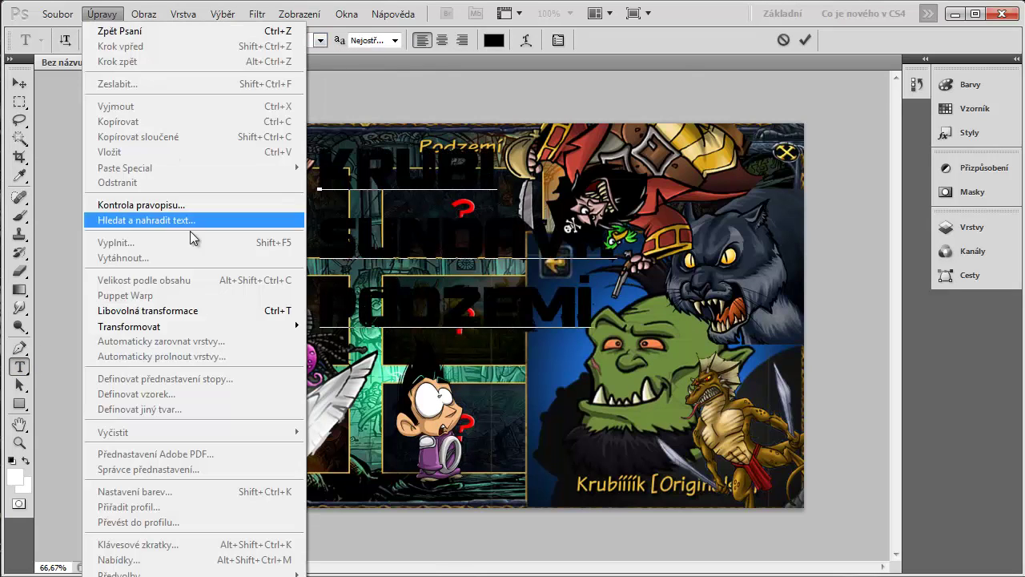
click(176, 310)
drag(318, 140, 366, 236)
click(804, 39)
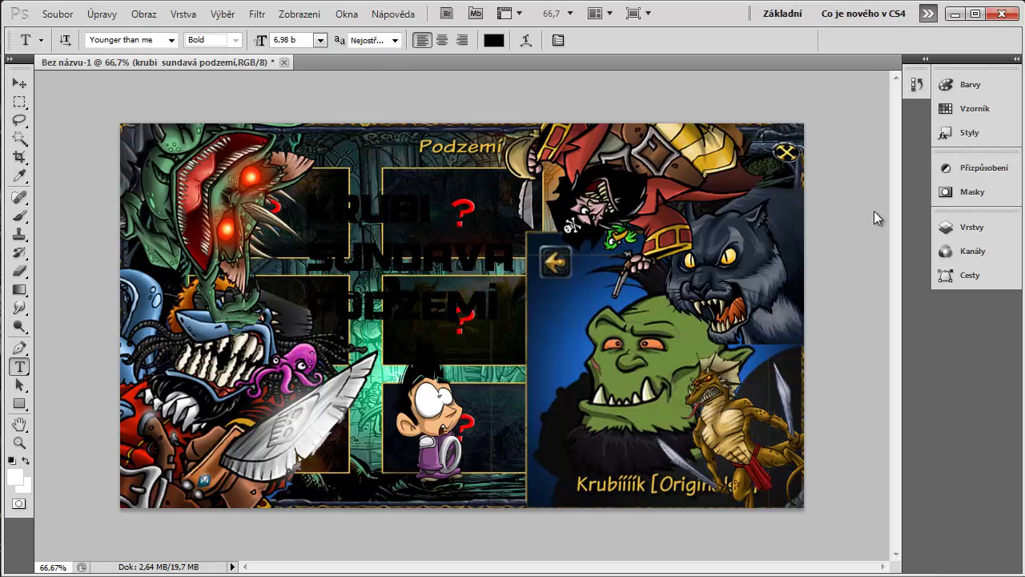
Bring up the title text layer's blending options and enable a stroke (Vytáhnout) around the lettering.
click(973, 227)
right_click(845, 384)
click(906, 305)
drag(336, 291, 704, 148)
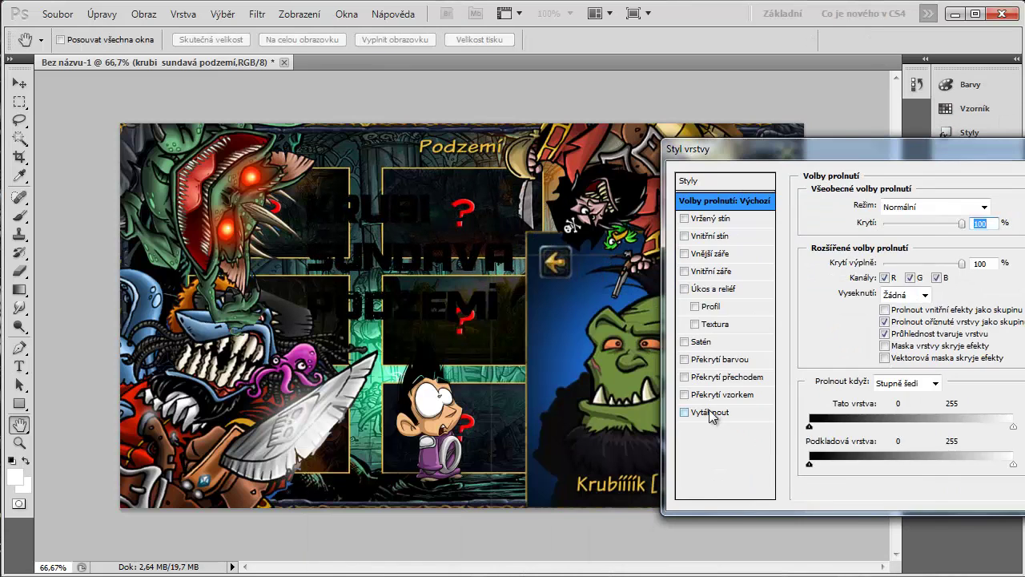
click(684, 412)
Add a gradient overlay to the title text, with both colour stops set to muted greens sampled from the green gremlin.
click(727, 376)
click(889, 240)
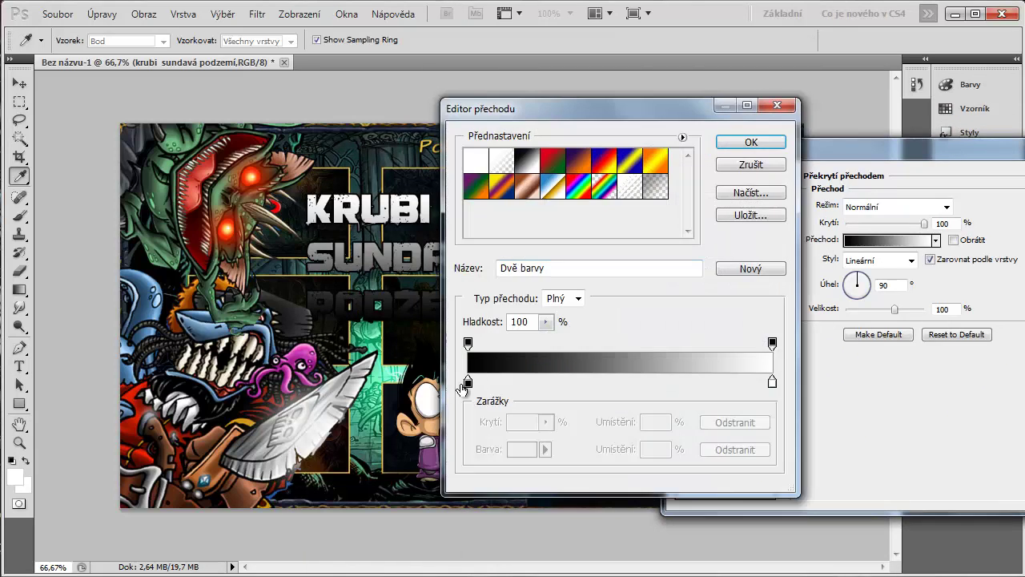
double_click(467, 383)
click(742, 145)
double_click(772, 381)
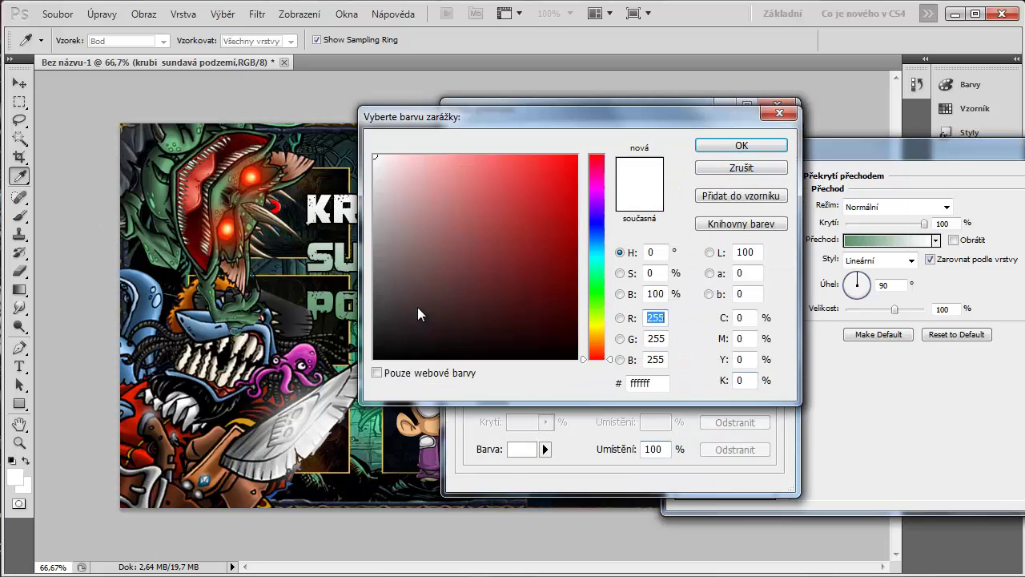
click(171, 150)
click(742, 145)
click(743, 146)
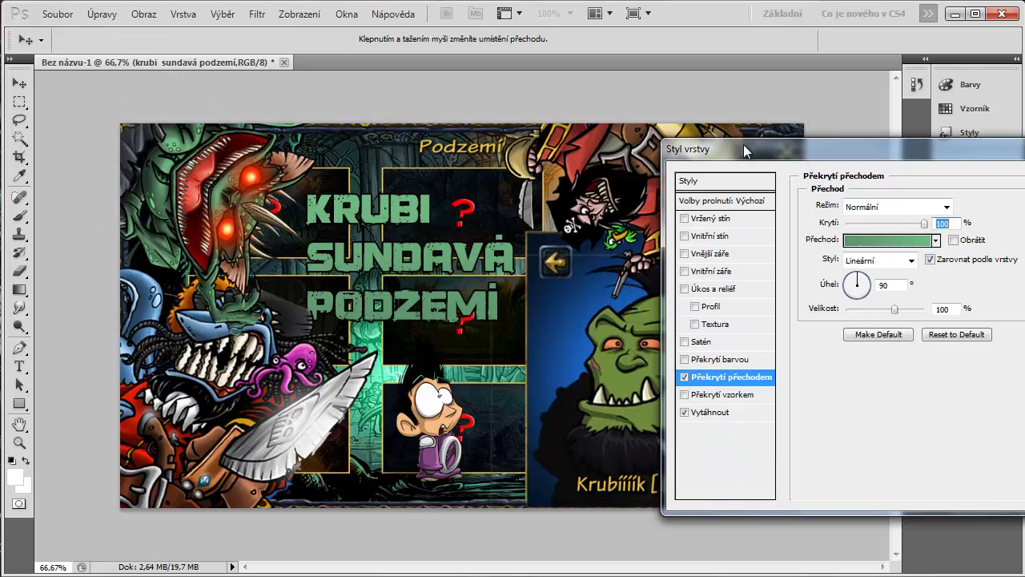
Add a drop shadow (Vržený stín) to the title text and apply the layer style.
click(711, 218)
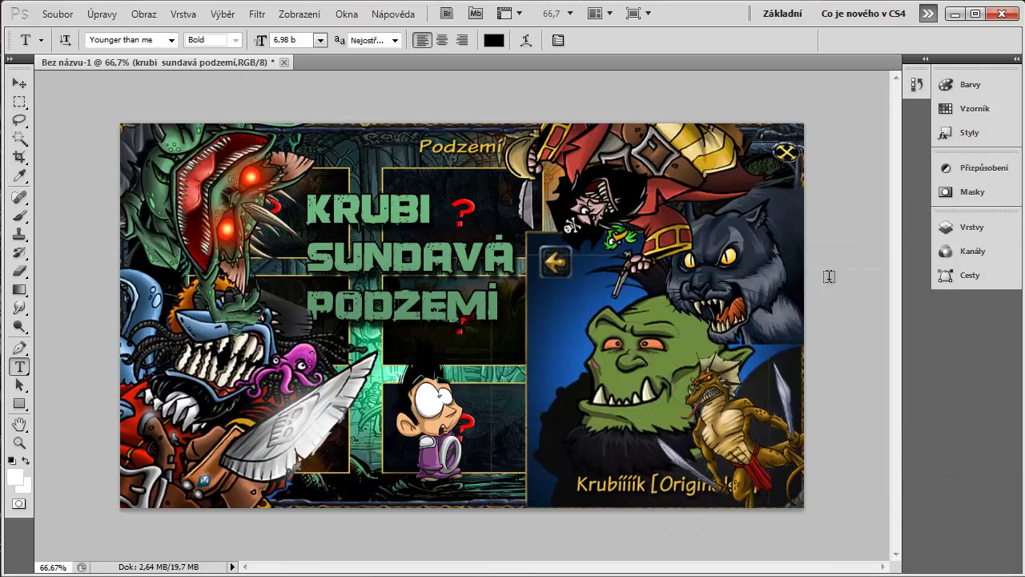
click(58, 14)
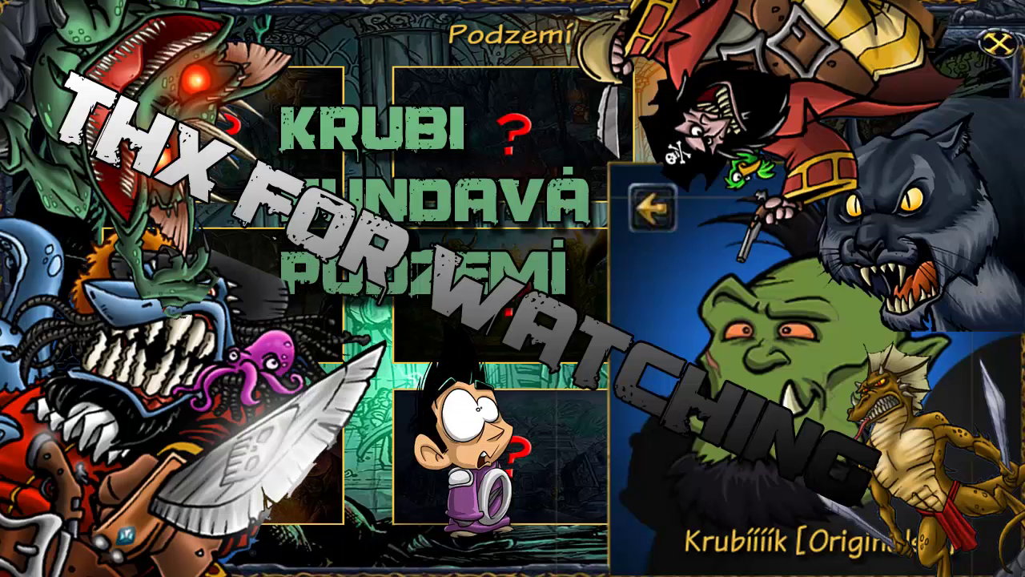